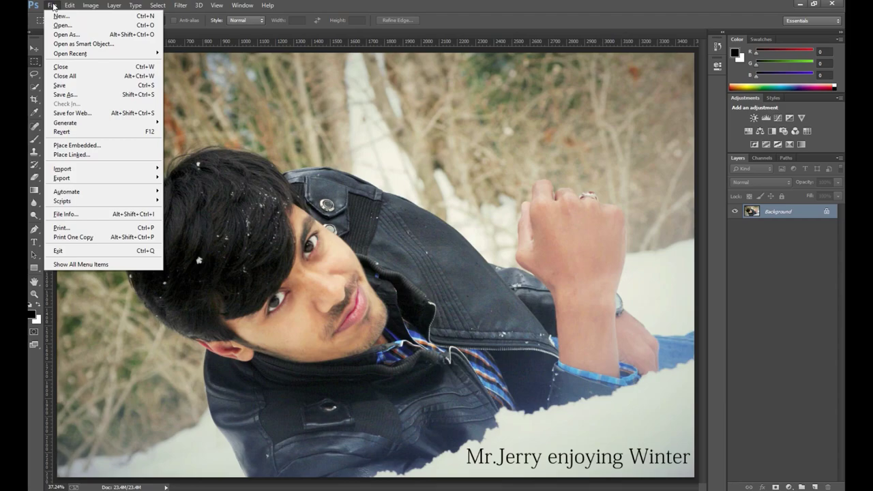
# - Open Contact Sheet II and set its source images to come from a Folder
pyautogui.moveTo(81, 193)
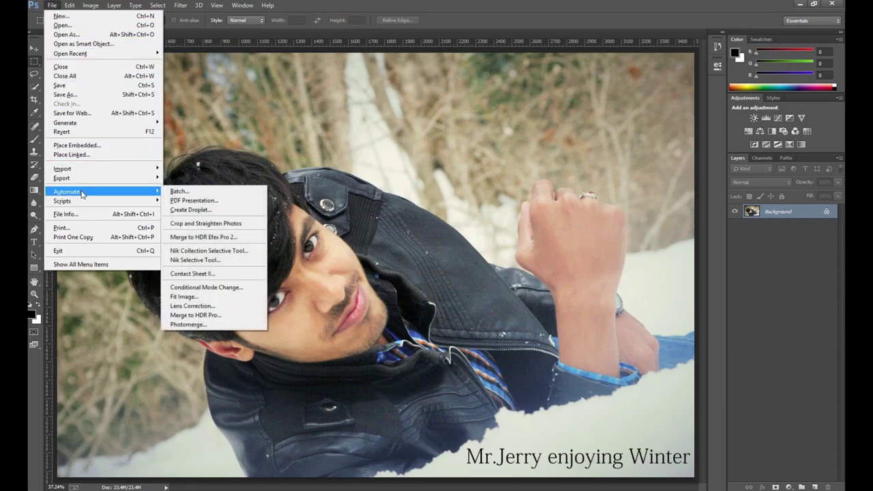
pyautogui.click(205, 275)
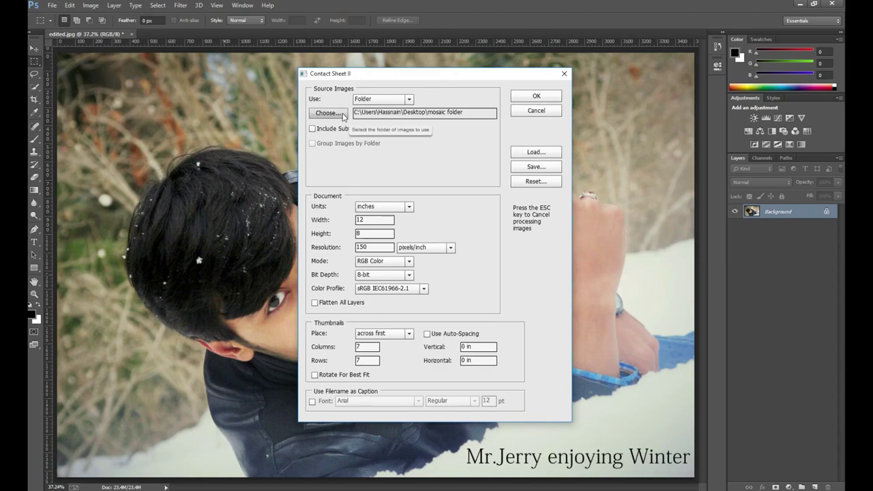
pyautogui.moveTo(418, 71); pyautogui.dragTo(403, 61)
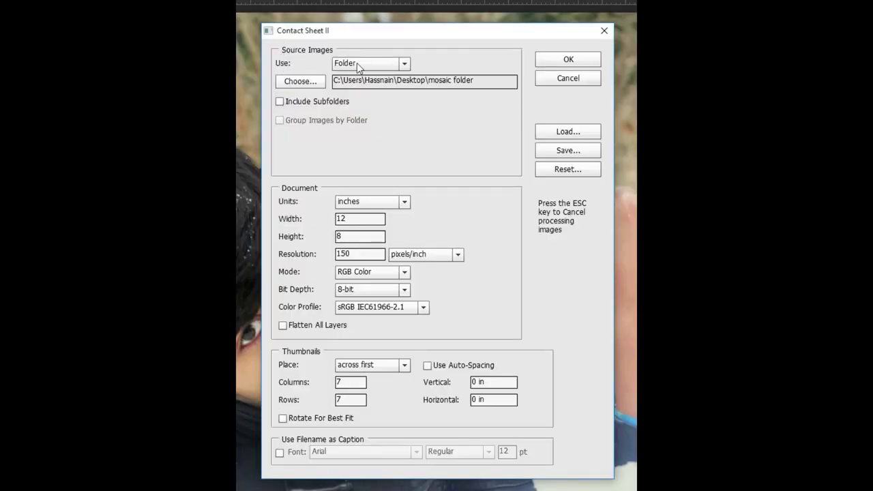
pyautogui.click(372, 63)
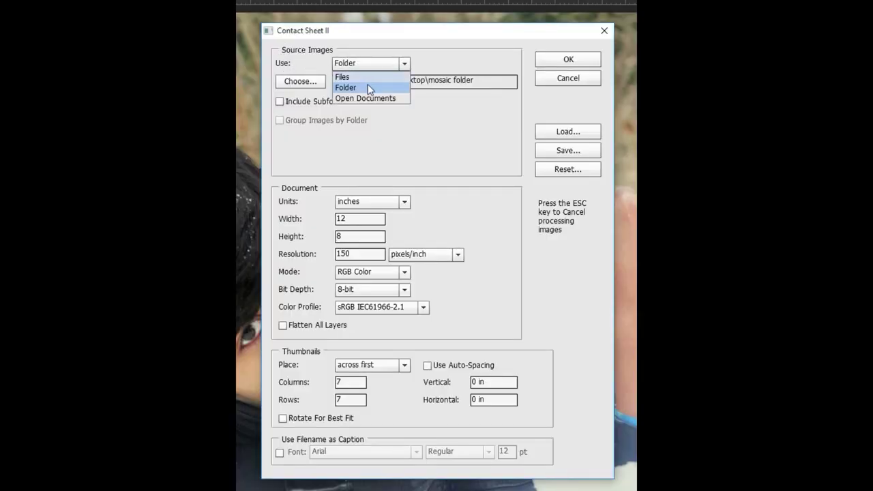
pyautogui.click(362, 89)
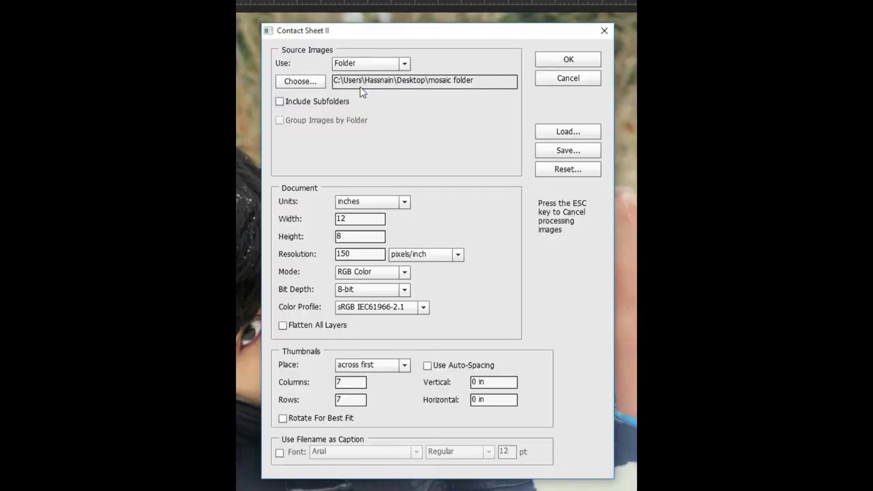
# - Check the chosen source folder "mosaic folder" and the Include Subfolders option, leaving subfolders excluded
pyautogui.click(300, 81)
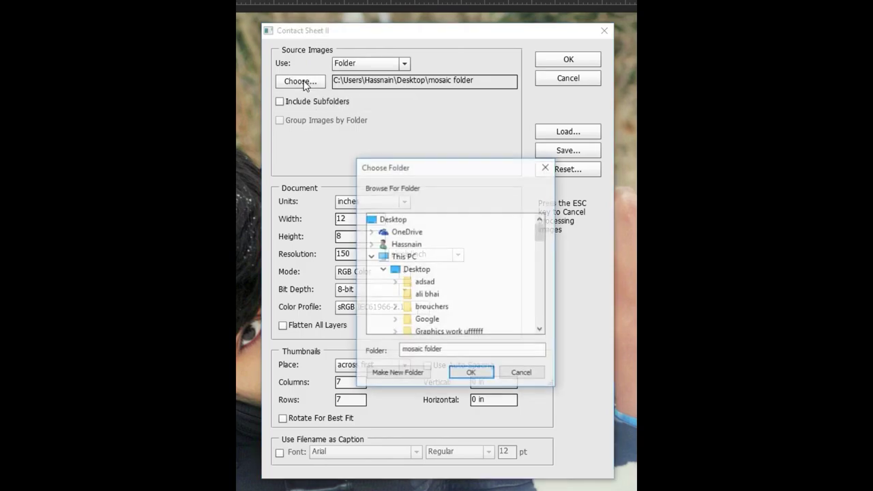
pyautogui.click(547, 167)
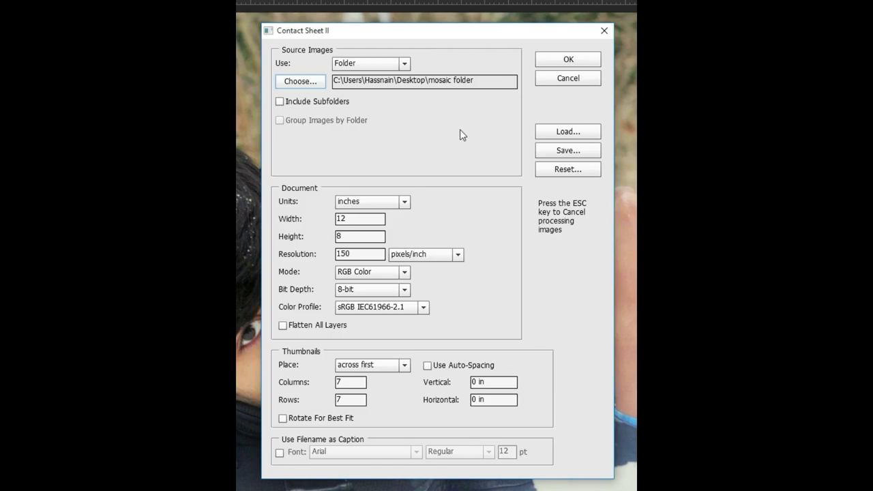
pyautogui.moveTo(428, 80); pyautogui.dragTo(473, 85)
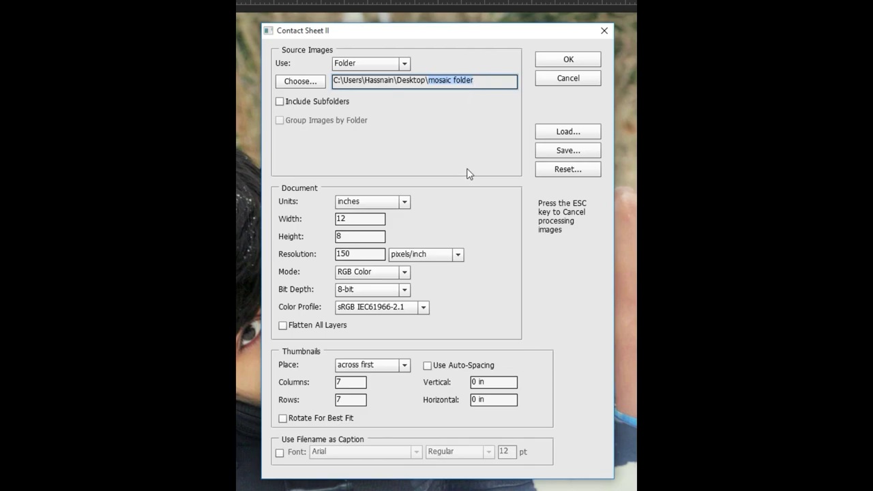
pyautogui.click(279, 102)
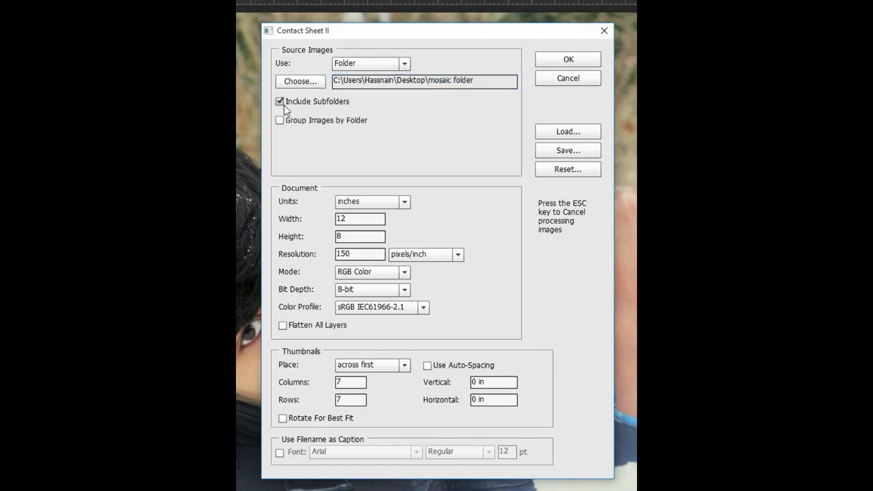
pyautogui.click(281, 102)
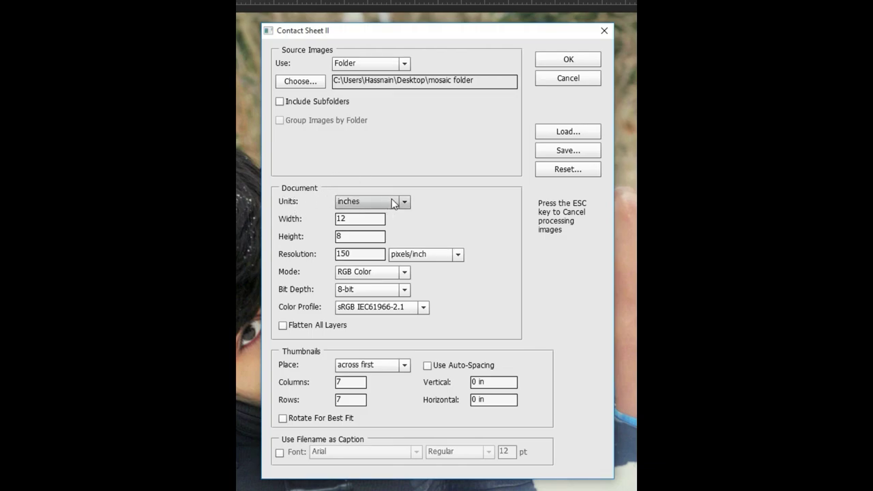
# - Set the contact sheet document to 12 inches wide by 8 inches high at 150 pixels/inch
pyautogui.click(403, 201)
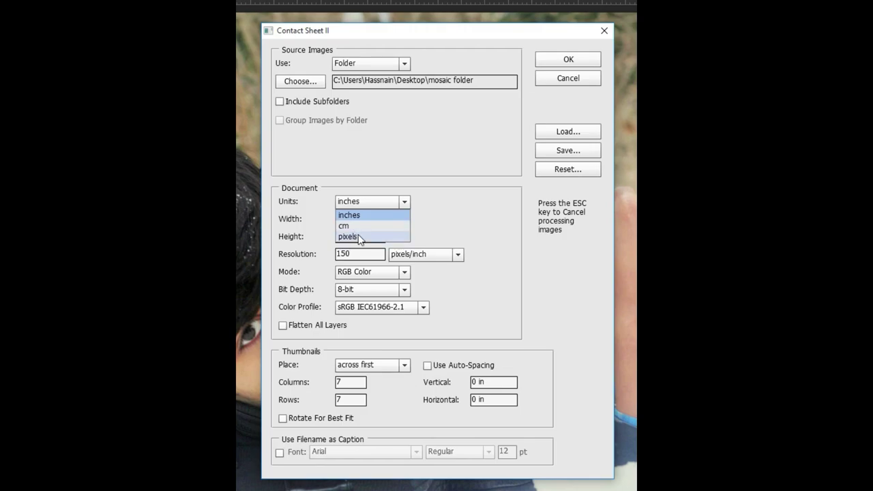
pyautogui.click(363, 217)
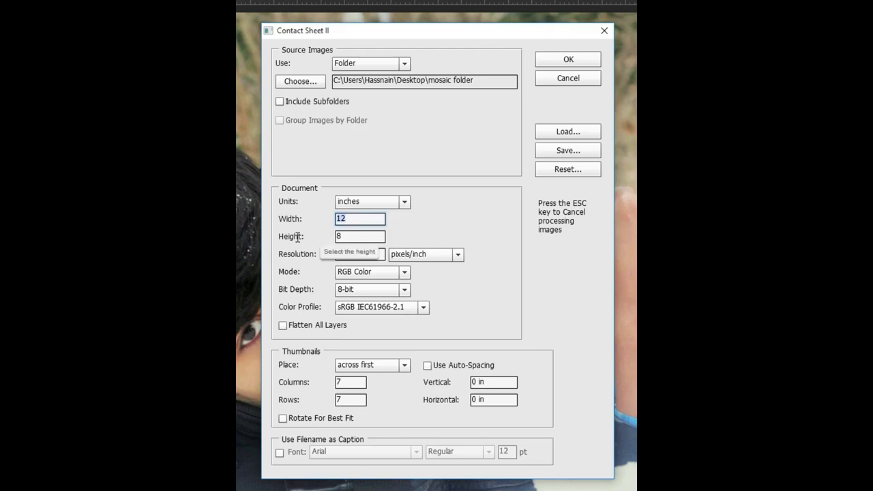
pyautogui.doubleClick(355, 237)
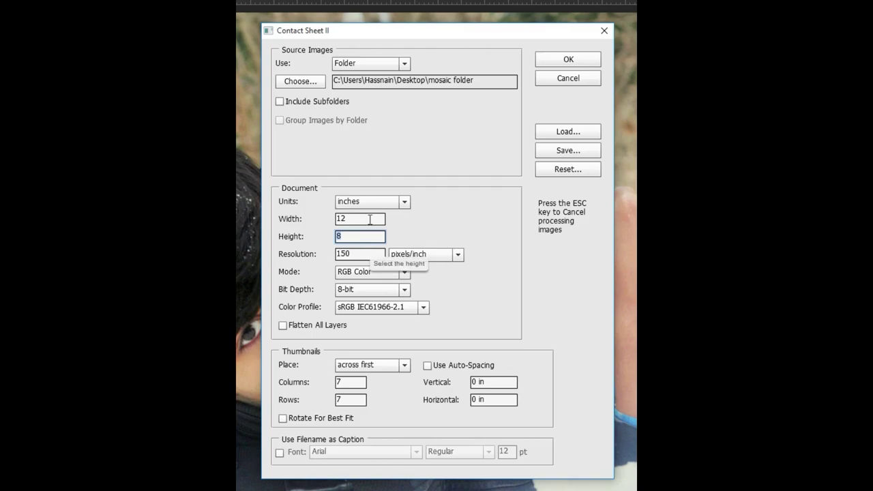
pyautogui.click(374, 255)
pyautogui.doubleClick(348, 254)
pyautogui.click(425, 259)
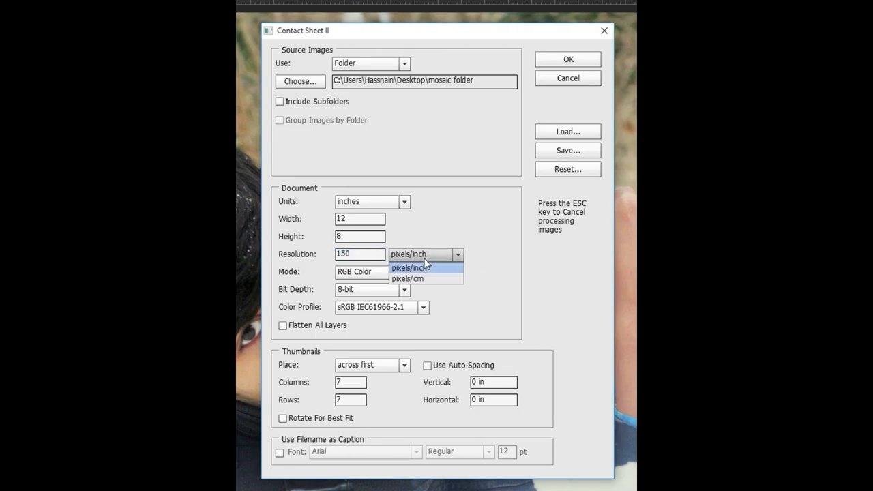
pyautogui.click(425, 270)
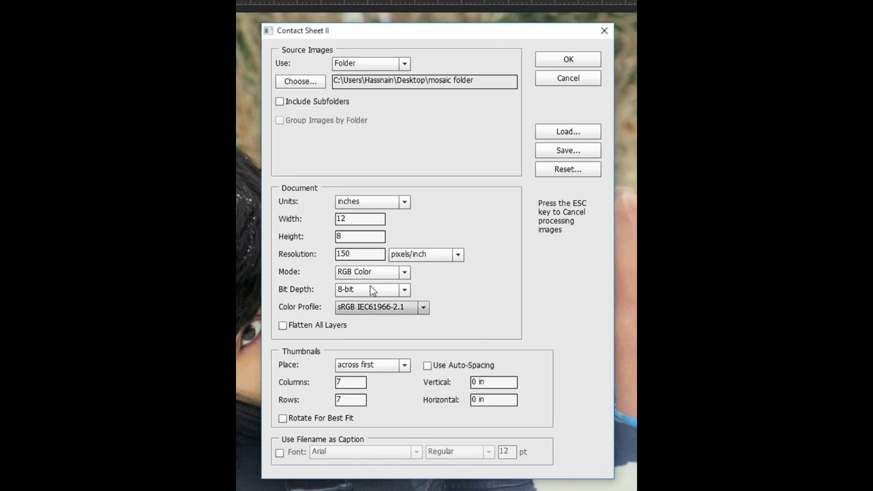
# - Use RGB Color as the contact sheet's mode and leave Flatten All Layers off
pyautogui.click(351, 278)
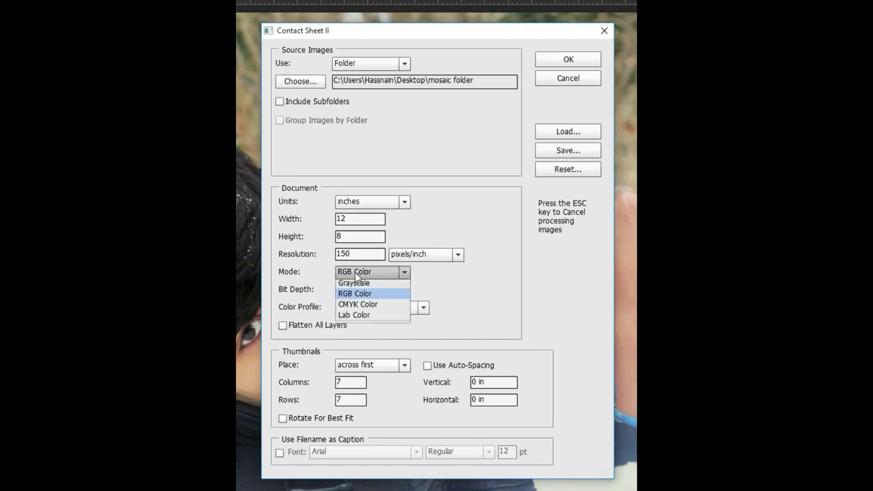
pyautogui.click(368, 300)
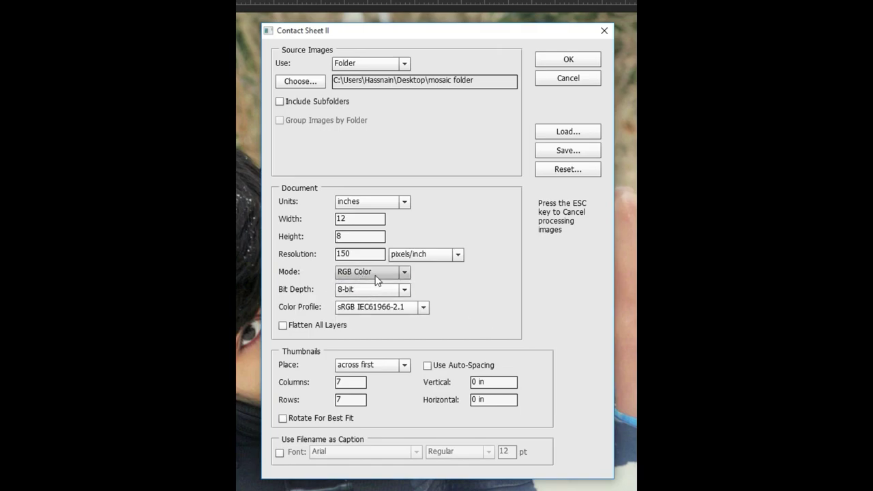
pyautogui.click(283, 326)
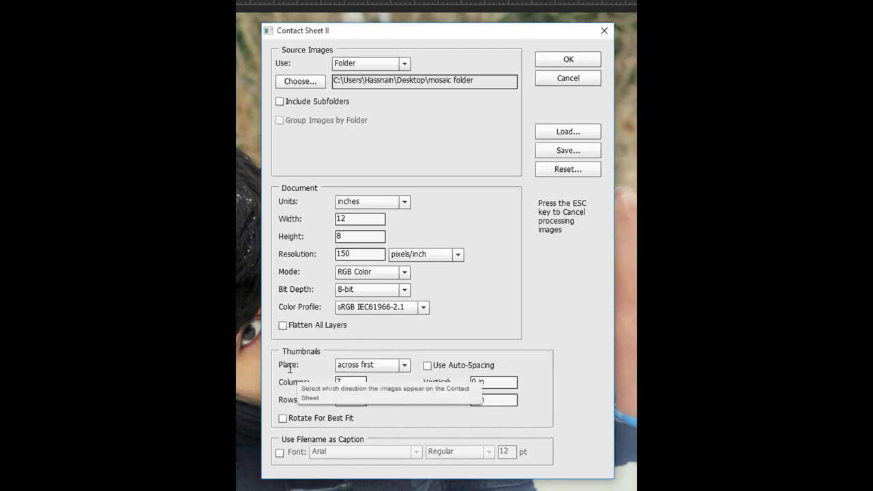
# - Place the thumbnails across first, keeping vertical and horizontal spacing at 0 in
pyautogui.click(373, 365)
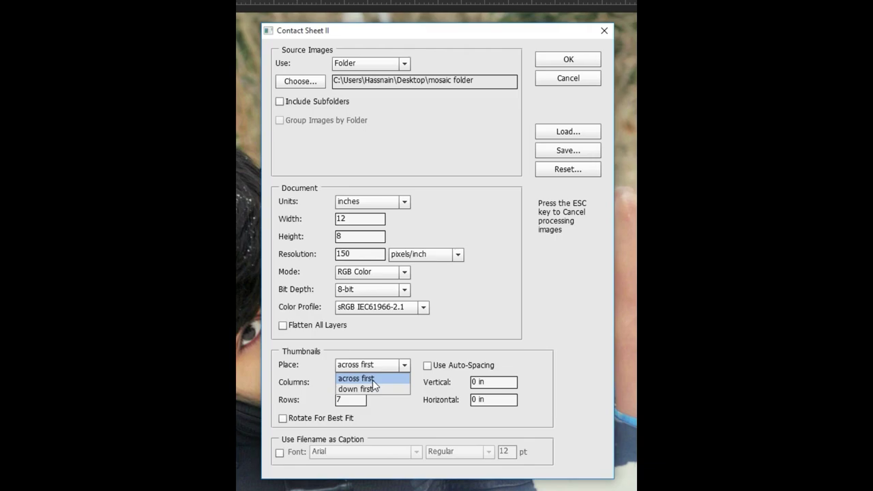
pyautogui.click(372, 379)
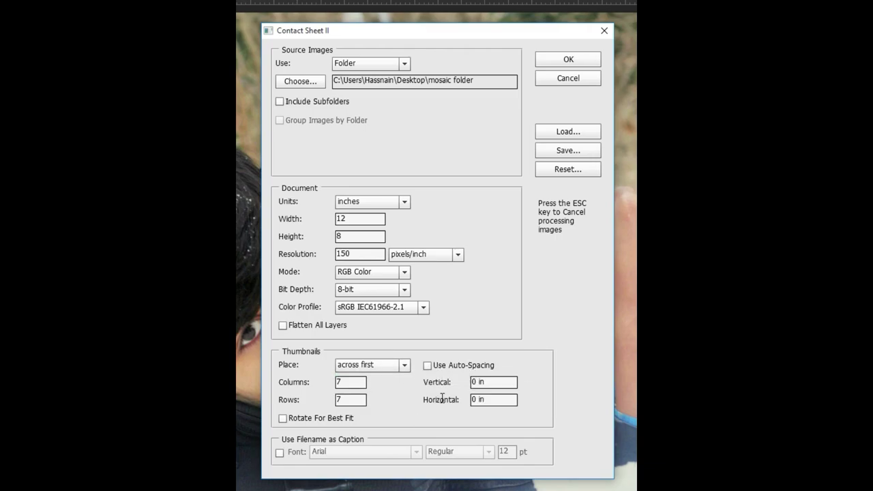
pyautogui.click(487, 382)
pyautogui.click(486, 399)
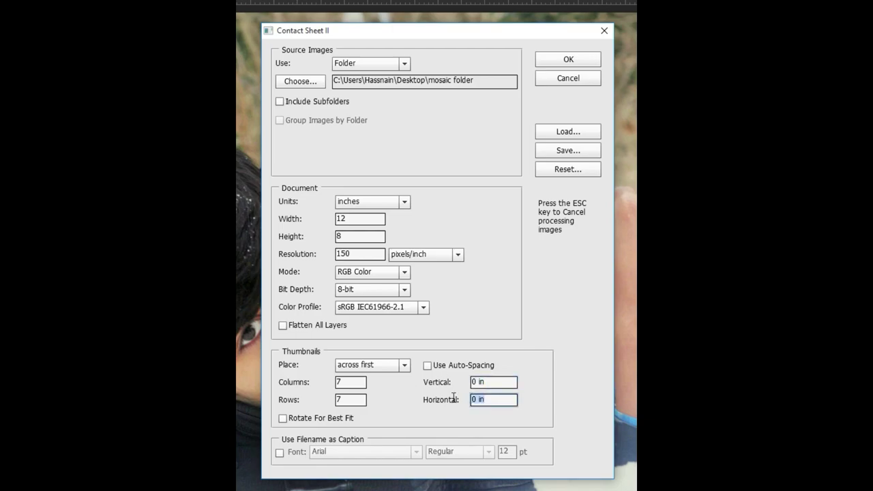
# - Review the numbers of columns and rows entered for the thumbnail grid
pyautogui.click(352, 382)
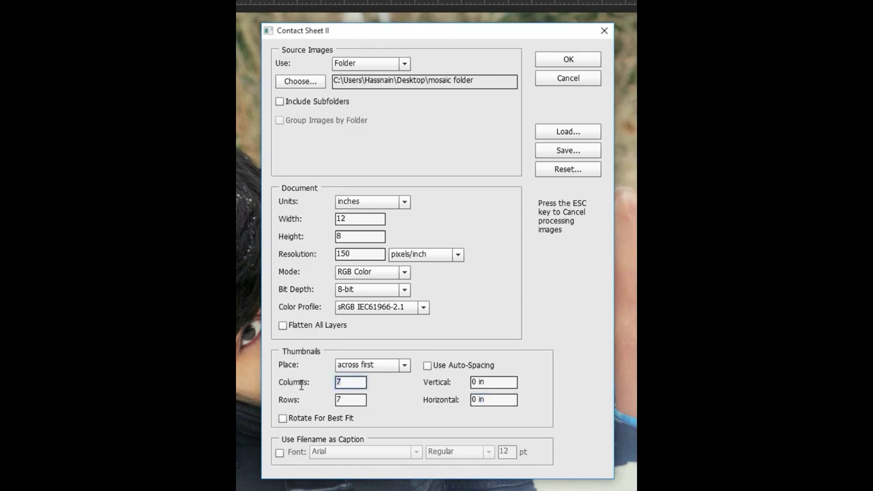
pyautogui.click(344, 398)
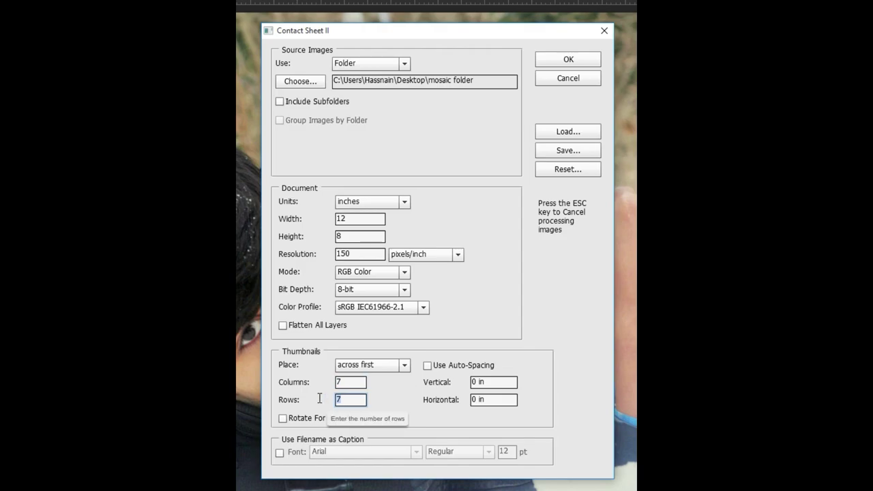
pyautogui.hotkey('shift', 'Tab')
pyautogui.click(335, 401)
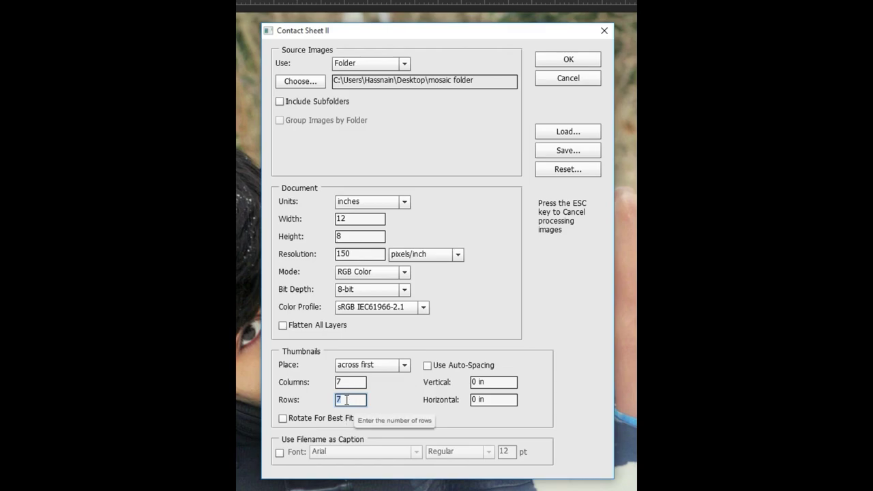
pyautogui.click(335, 383)
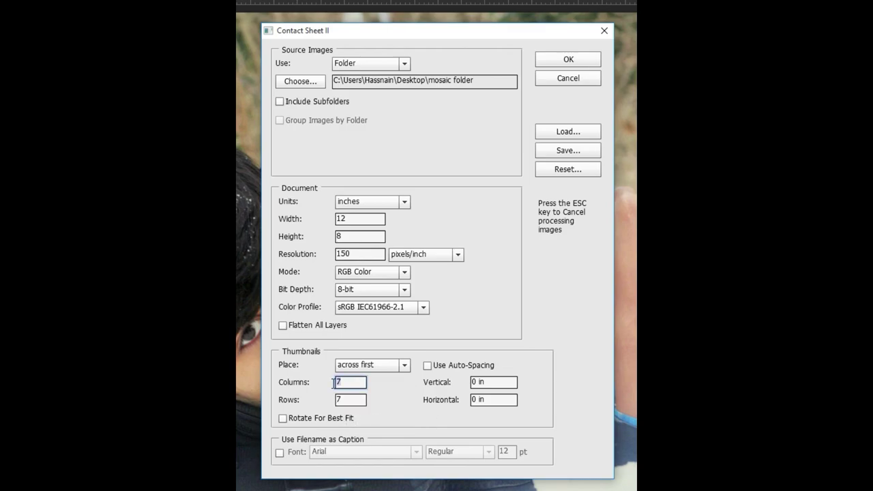
pyautogui.click(339, 397)
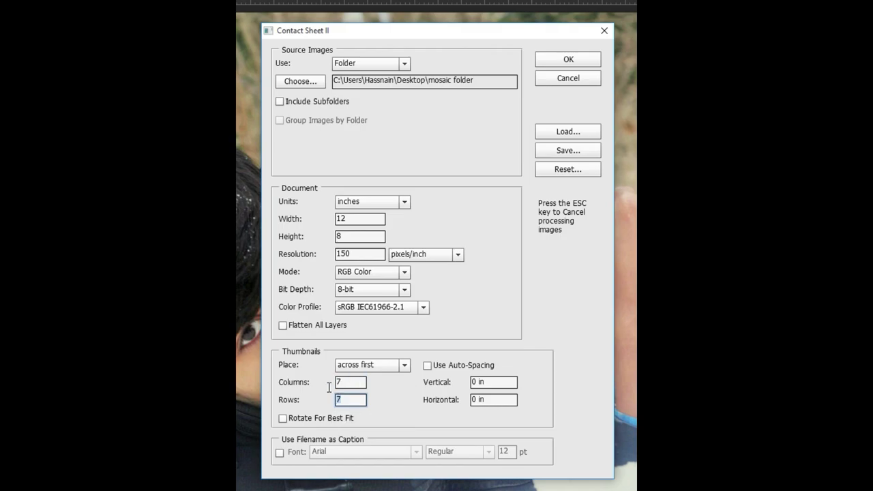
pyautogui.click(350, 384)
pyautogui.press('Tab')
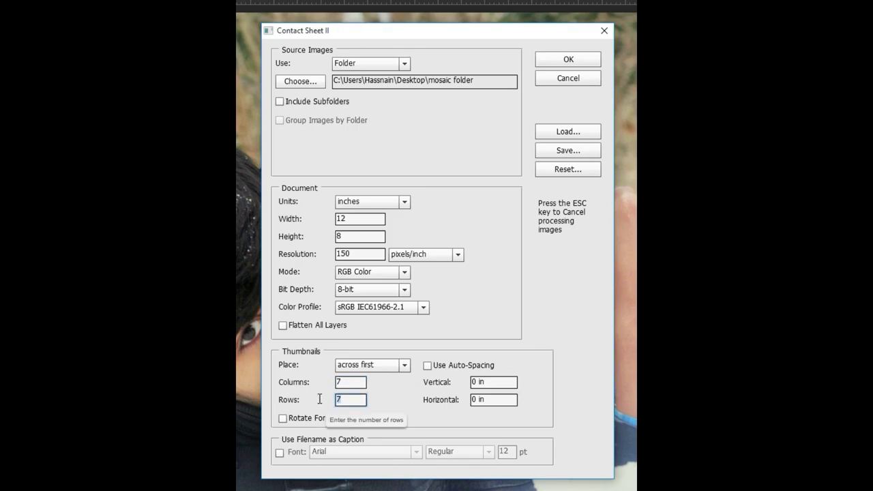
pyautogui.hotkey('shift', 'Tab')
pyautogui.press('Tab')
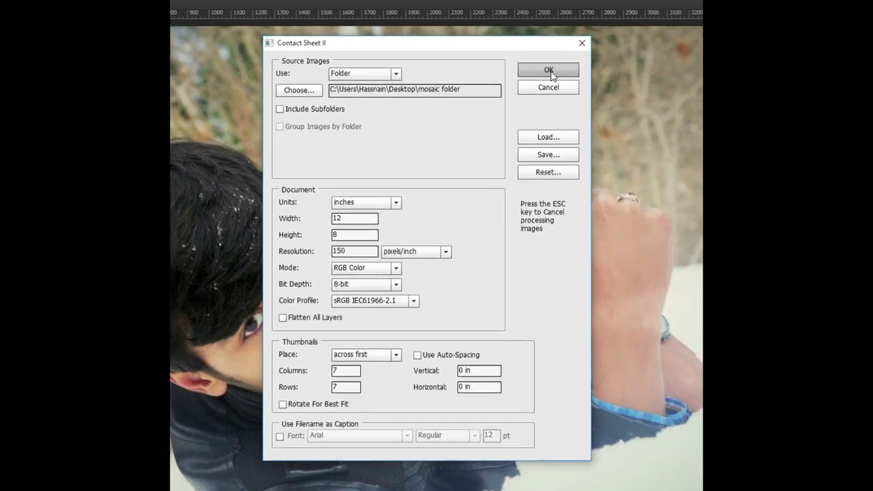
# - Generate the contact sheet and dock its floating document window as a tab
pyautogui.click(550, 71)
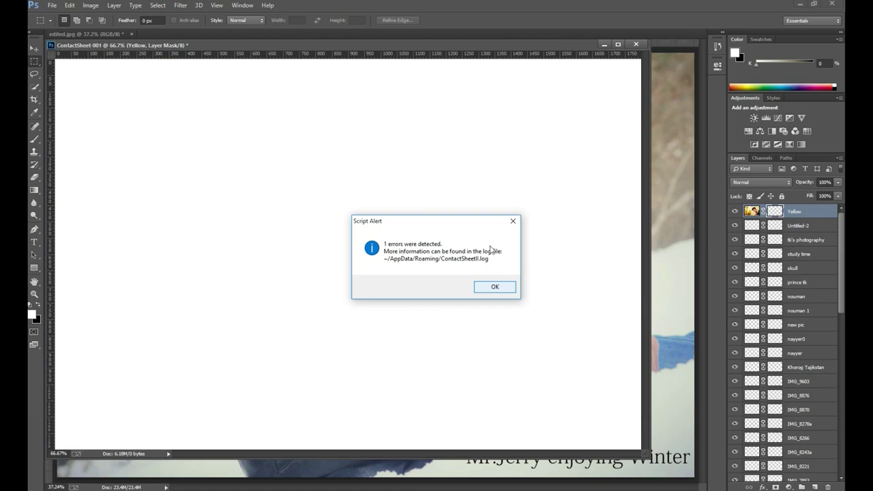
pyautogui.click(497, 286)
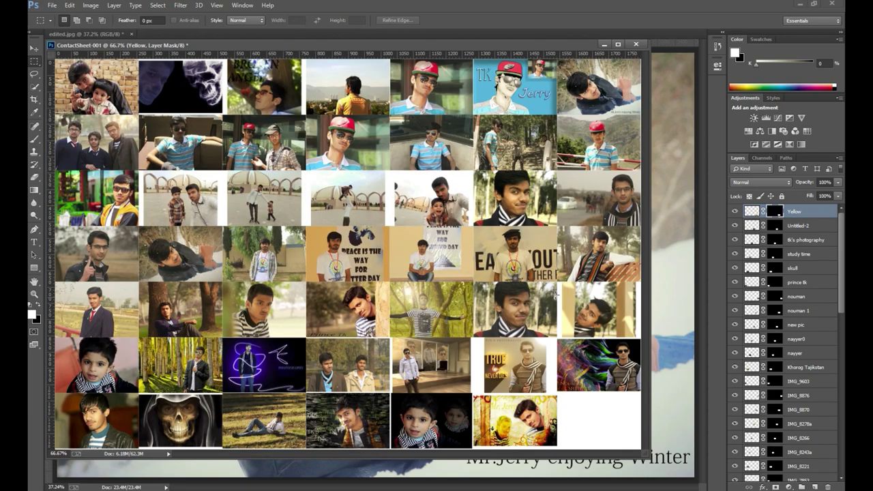
pyautogui.moveTo(293, 46); pyautogui.dragTo(310, 35)
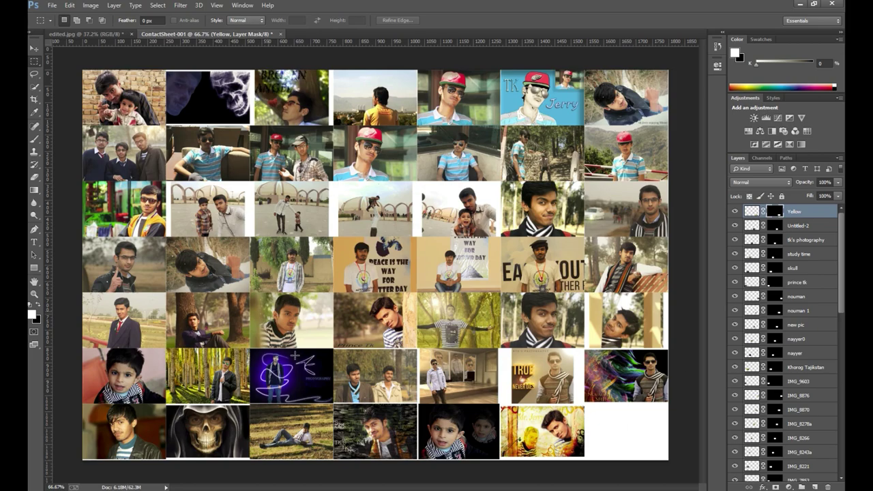
# - Turn on the Move tool's Auto-Select, unlink the mask of the third picture in the first row and enlarge that picture to fill its cell
pyautogui.click(35, 50)
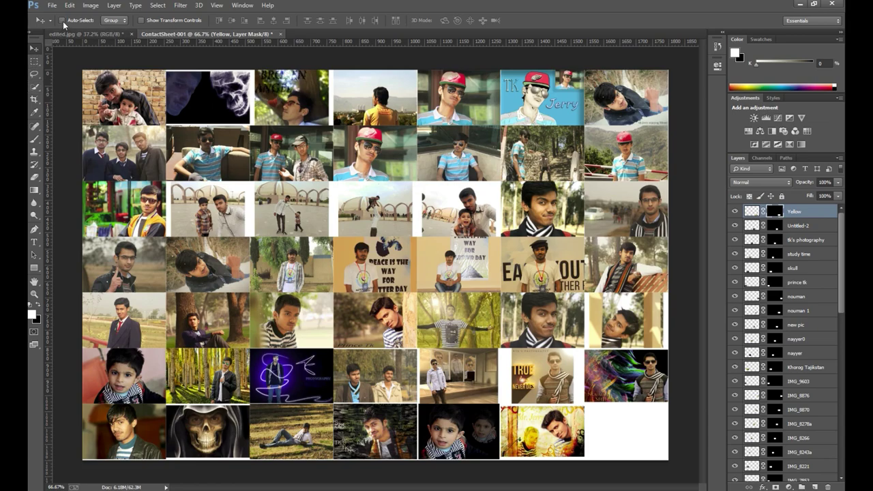
pyautogui.click(295, 104)
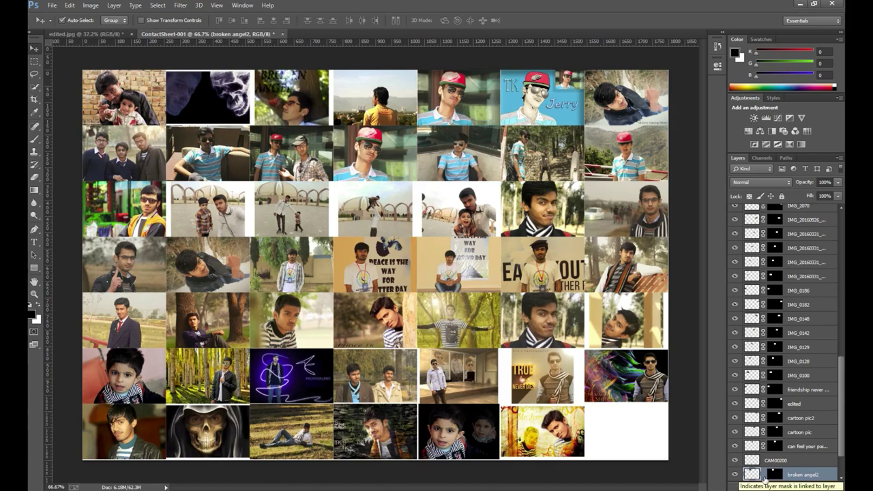
pyautogui.hotkey('ctrl', 't')
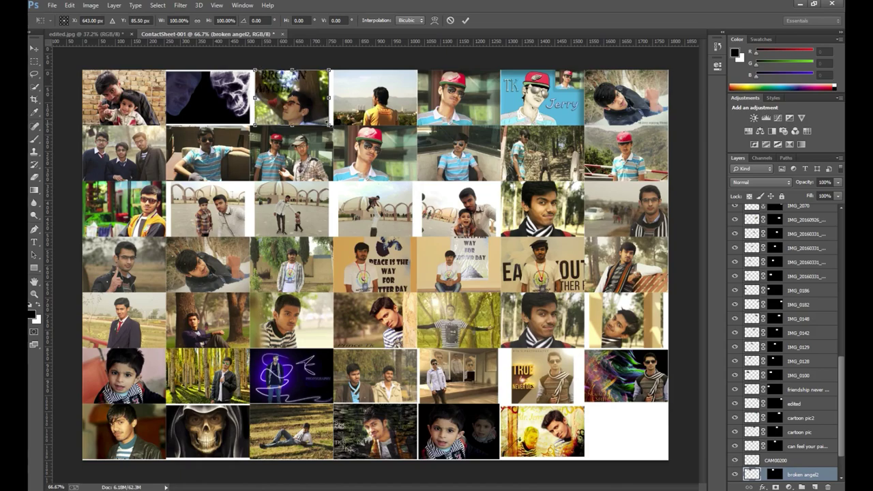
pyautogui.moveTo(330, 125); pyautogui.dragTo(336, 131)
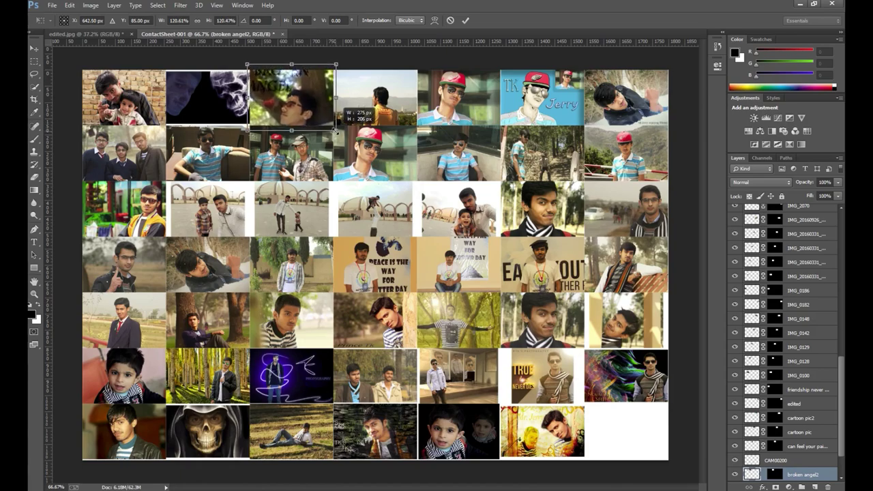
pyautogui.press('Return')
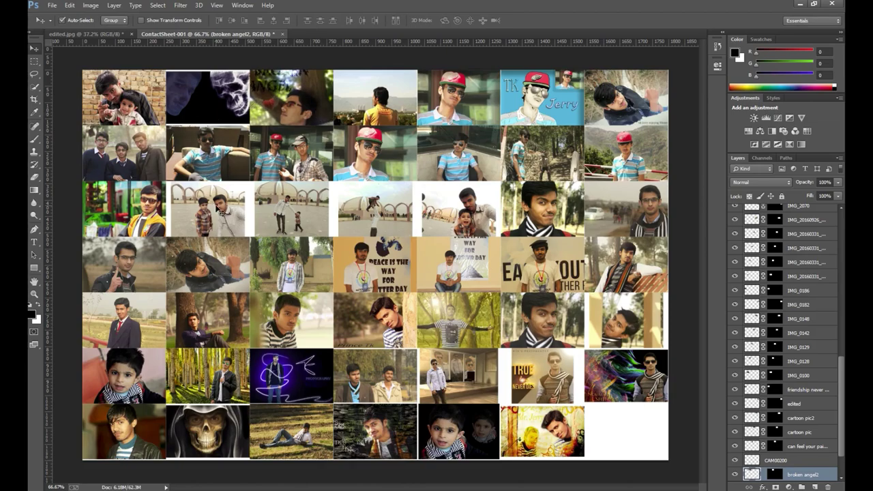
# - Unlink the masks of the second and third pictures in the third row and enlarge both pictures to fill their cells
pyautogui.click(220, 212)
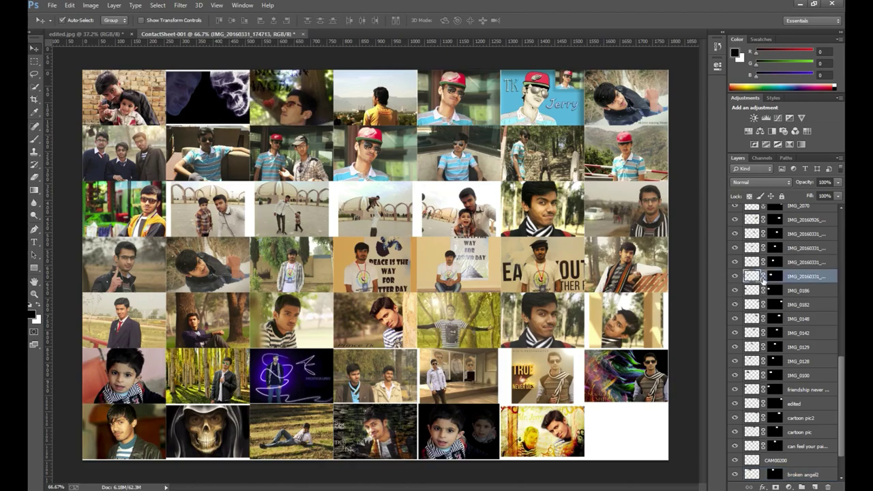
pyautogui.hotkey('ctrl', 't')
pyautogui.moveTo(246, 237); pyautogui.dragTo(250, 238)
pyautogui.press('Return')
pyautogui.click(527, 242)
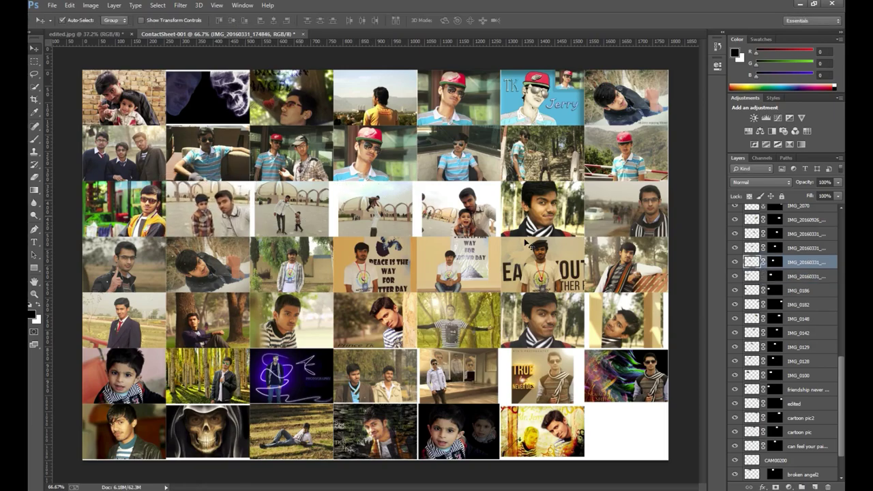
pyautogui.hotkey('ctrl', 't')
pyautogui.moveTo(328, 239); pyautogui.dragTo(334, 237)
pyautogui.press('Return')
# - Unlink the masks of the fourth and fifth pictures in the third row and enlarge both pictures to fill their cells
pyautogui.click(780, 250)
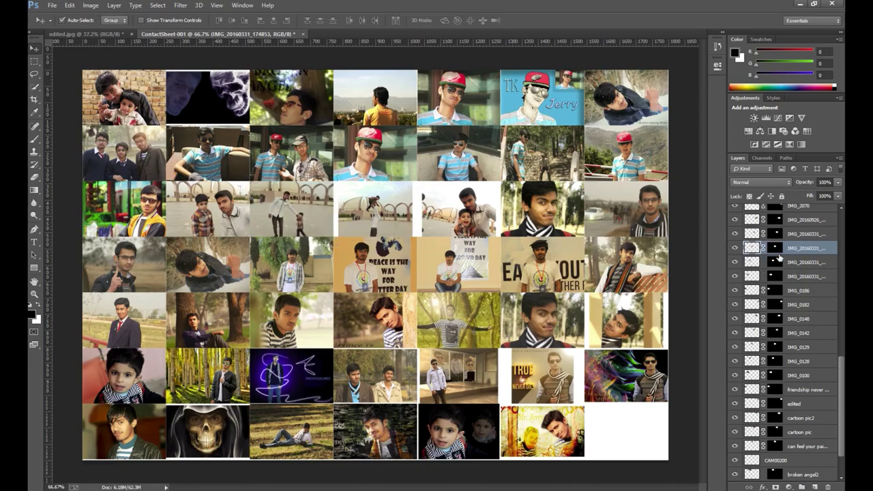
pyautogui.hotkey('ctrl', 't')
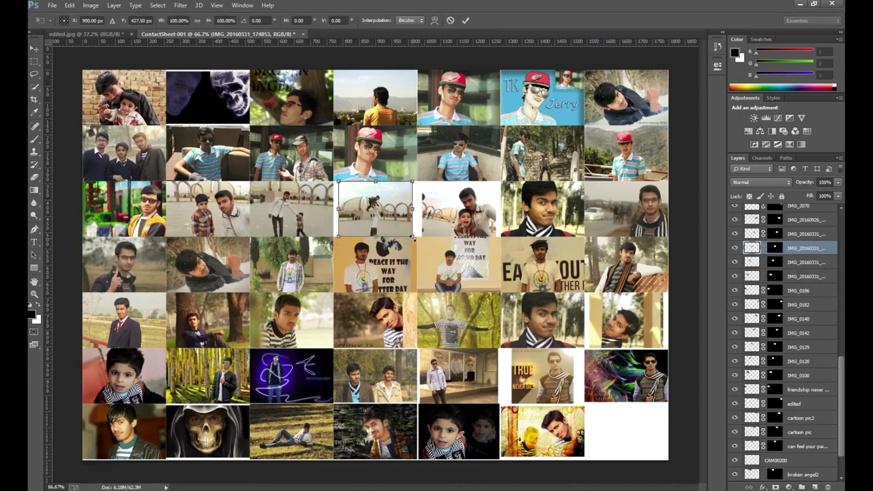
pyautogui.moveTo(414, 238); pyautogui.dragTo(417, 236)
pyautogui.press('Return')
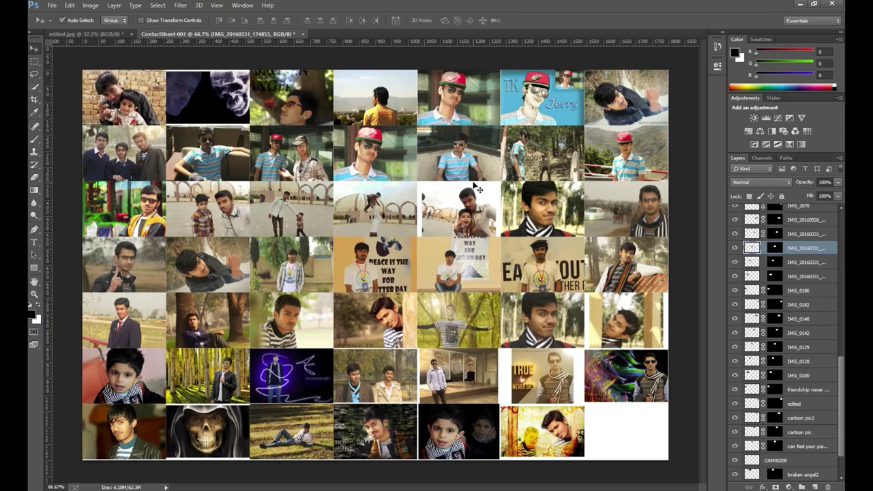
pyautogui.click(791, 234)
pyautogui.hotkey('ctrl', 't')
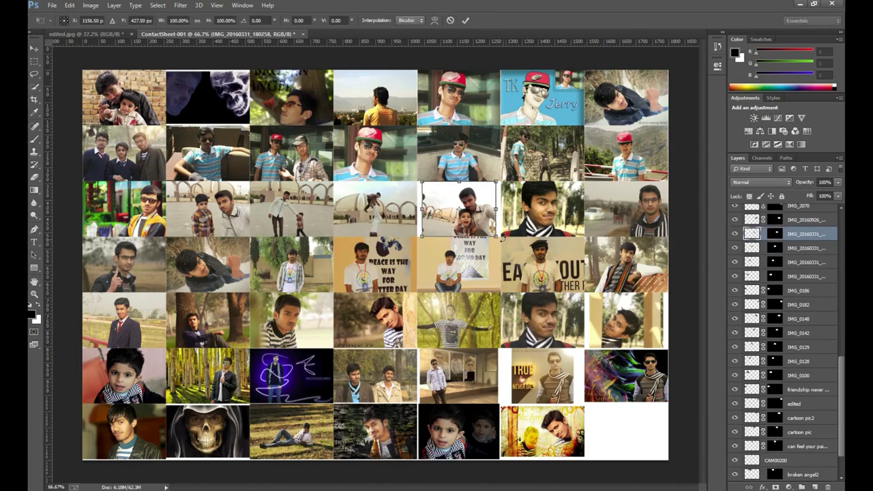
pyautogui.moveTo(499, 236); pyautogui.dragTo(502, 237)
pyautogui.press('Return')
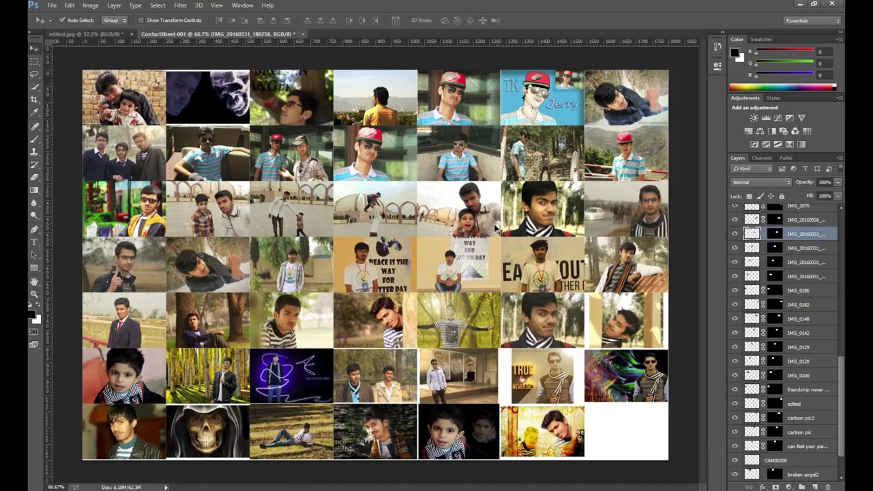
# - Unlink the mask of the sixth picture in the sixth row, enlarge the picture to fill its cell and nudge it into place
pyautogui.click(560, 374)
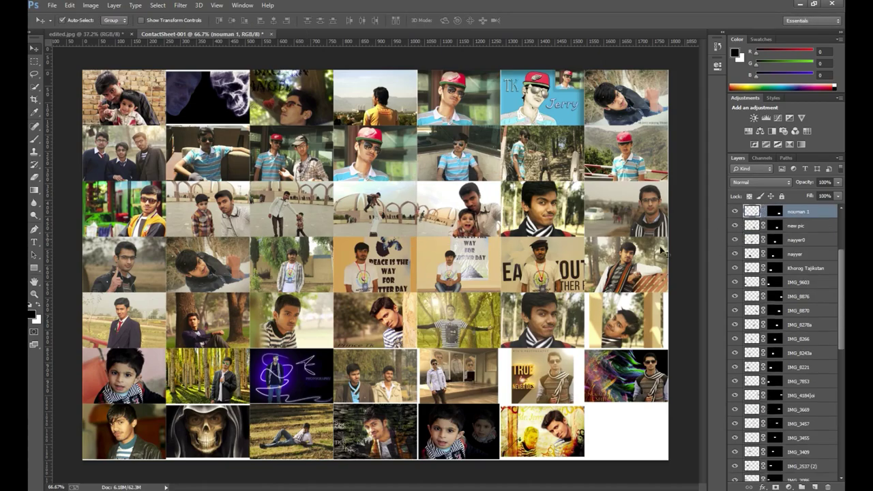
pyautogui.hotkey('ctrl', 't')
pyautogui.moveTo(575, 404)
pyautogui.mouseDown()
pyautogui.moveTo(592, 407)
pyautogui.moveTo(585, 406)
pyautogui.mouseUp()
pyautogui.press('Return')
pyautogui.moveTo(561, 374); pyautogui.dragTo(562, 374)
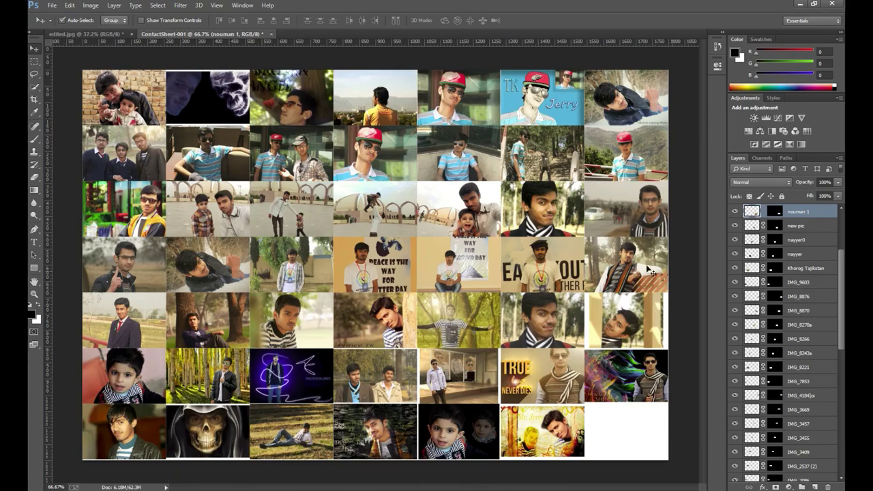
# - Crop the contact sheet to its first six full rows of pictures with a rectangular selection and clear the selection
pyautogui.click(34, 63)
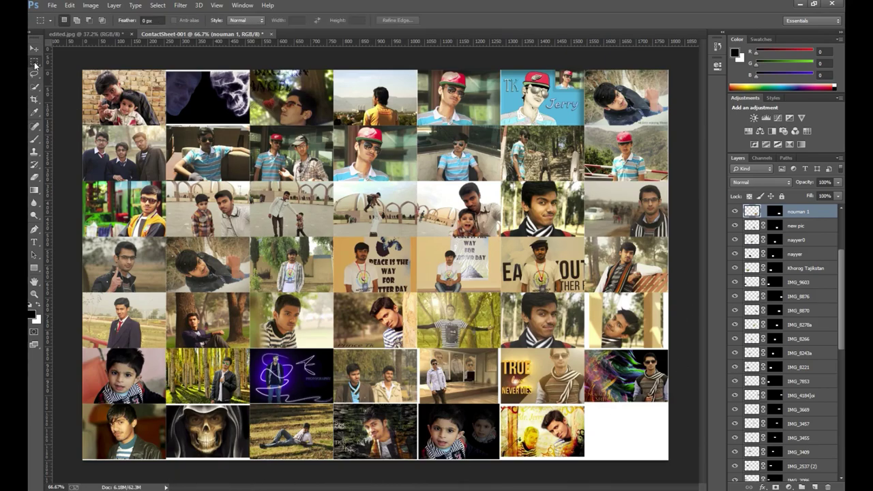
pyautogui.moveTo(73, 66); pyautogui.dragTo(703, 405)
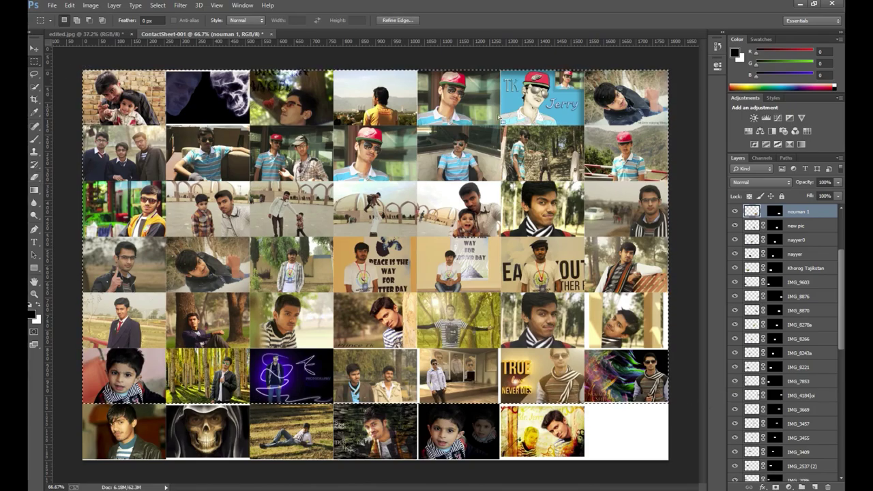
pyautogui.click(71, 5)
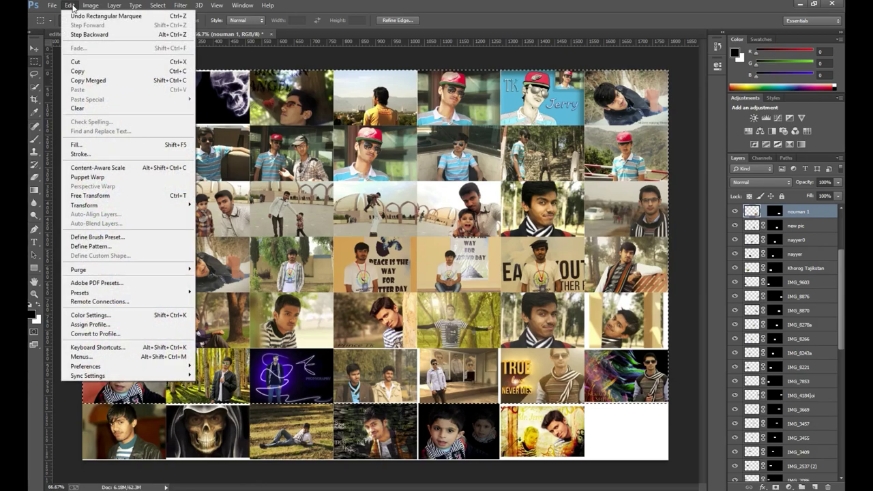
pyautogui.moveTo(88, 8)
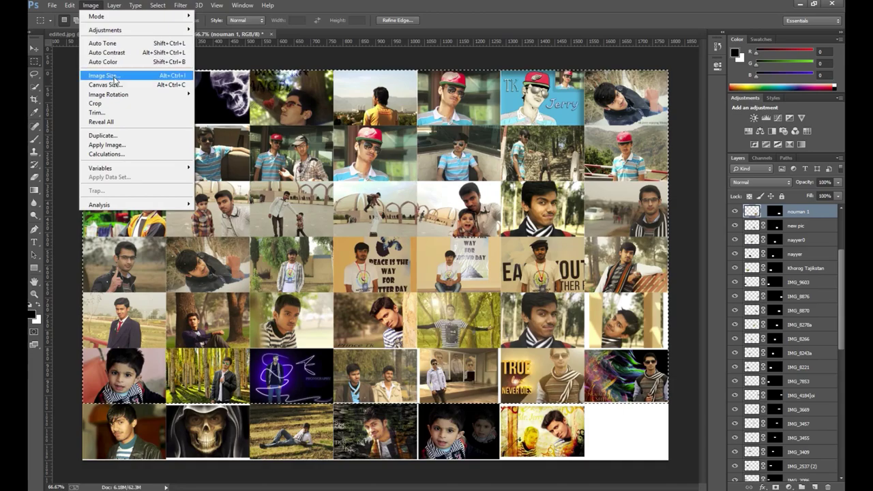
pyautogui.click(103, 104)
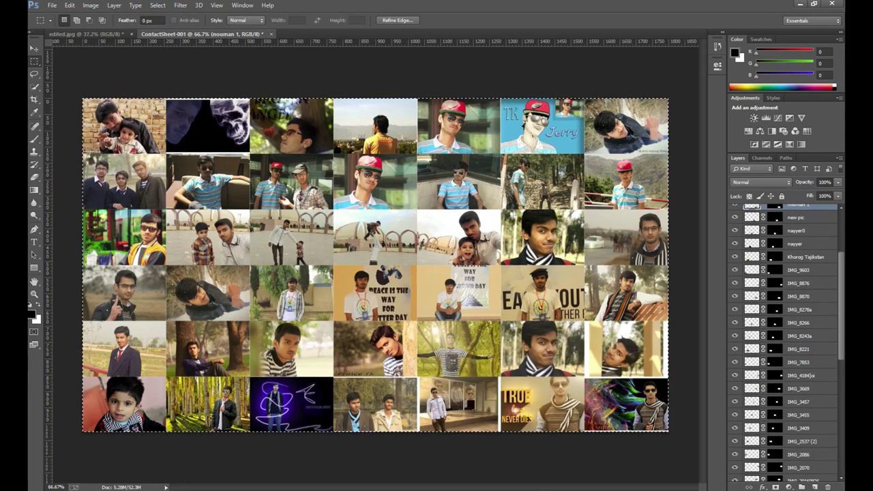
pyautogui.hotkey('ctrl', 'd')
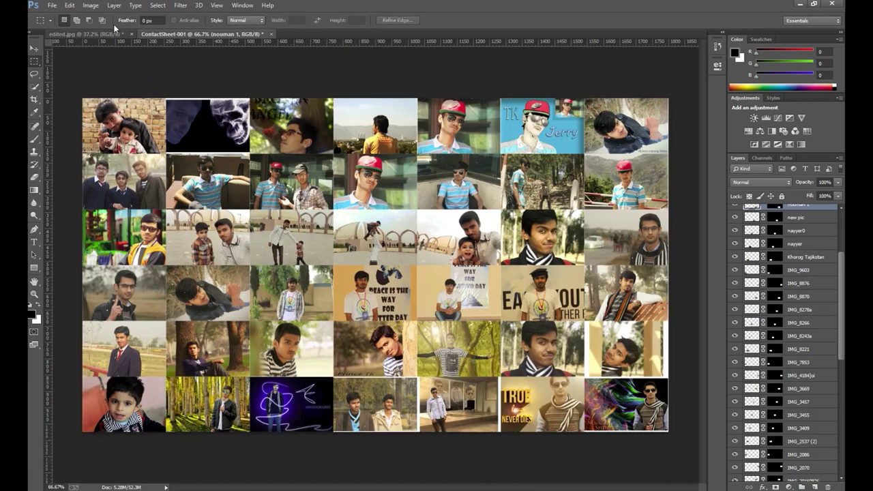
# - Define the cropped contact sheet as a pattern named "mosaic pattern" and close the sheet without saving it
pyautogui.click(71, 5)
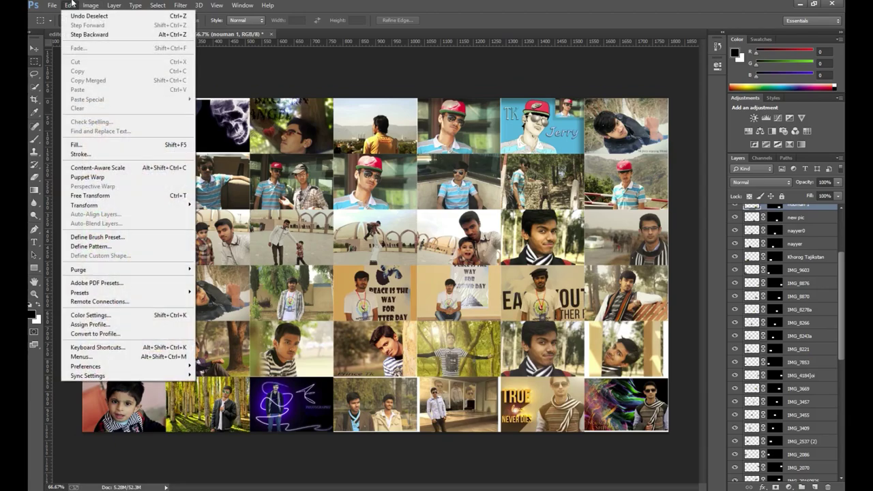
pyautogui.click(111, 248)
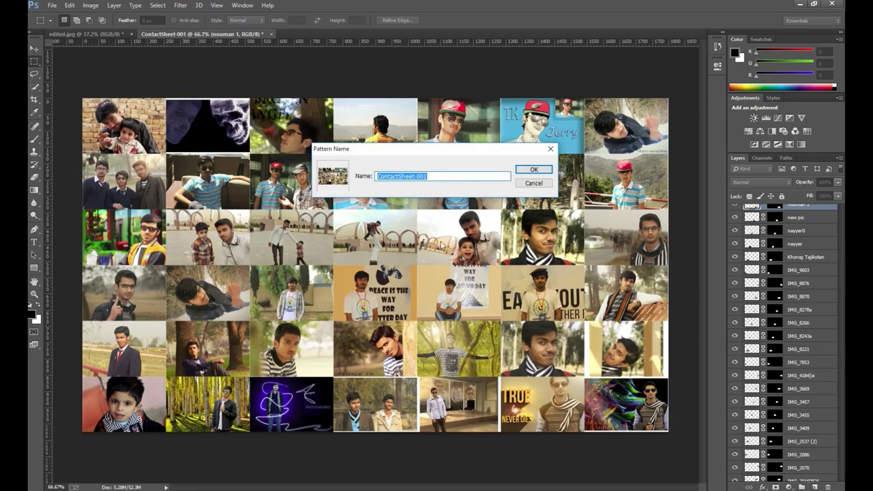
pyautogui.write('mosaic pattern')
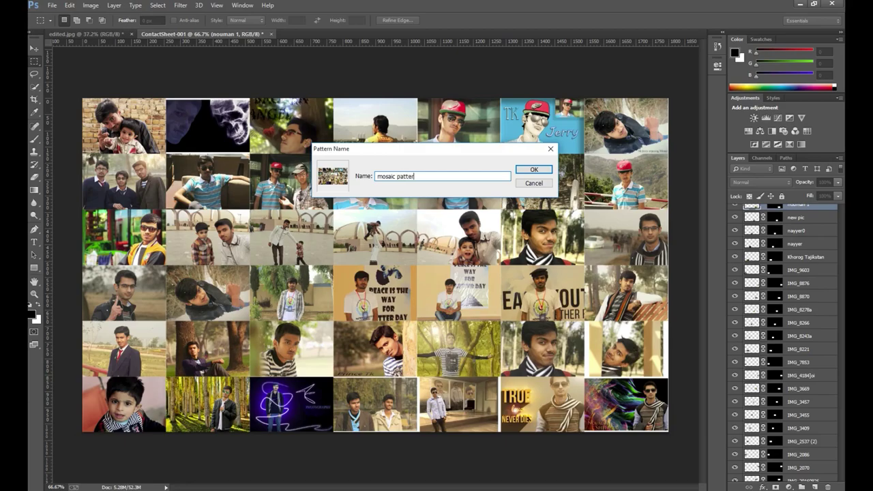
pyautogui.click(536, 172)
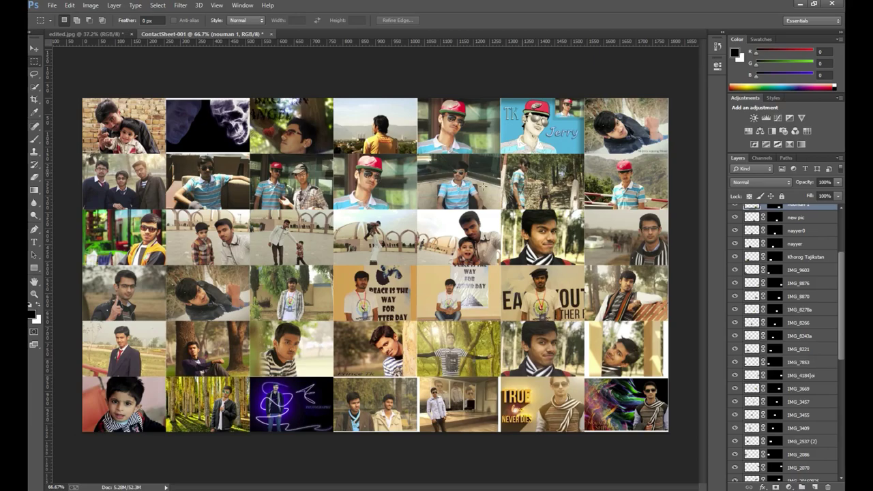
pyautogui.click(272, 33)
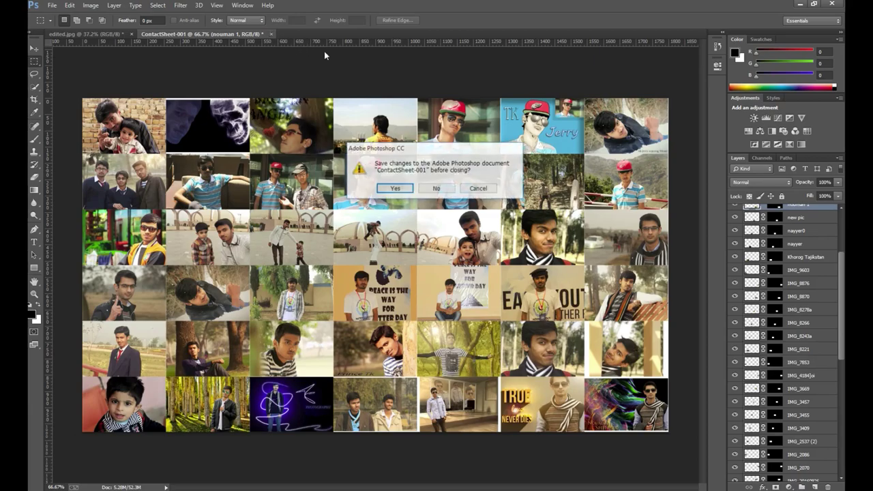
pyautogui.click(436, 188)
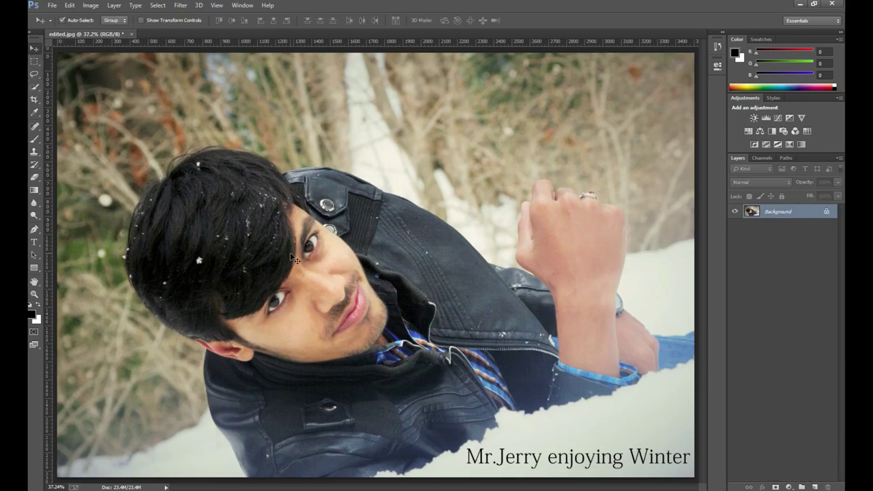
# - Unlock the portrait photo's Background as Layer 0 and convert that layer to a Smart Object
pyautogui.doubleClick(812, 214)
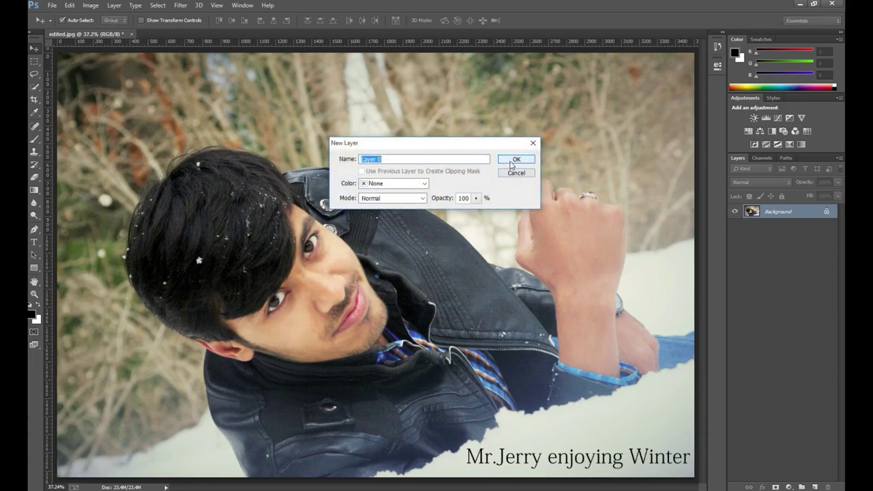
pyautogui.click(516, 161)
pyautogui.rightClick(812, 214)
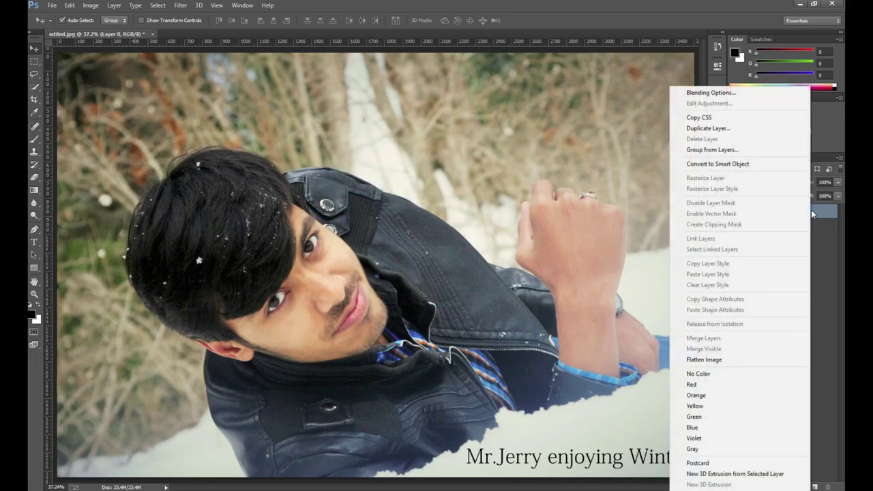
pyautogui.click(716, 165)
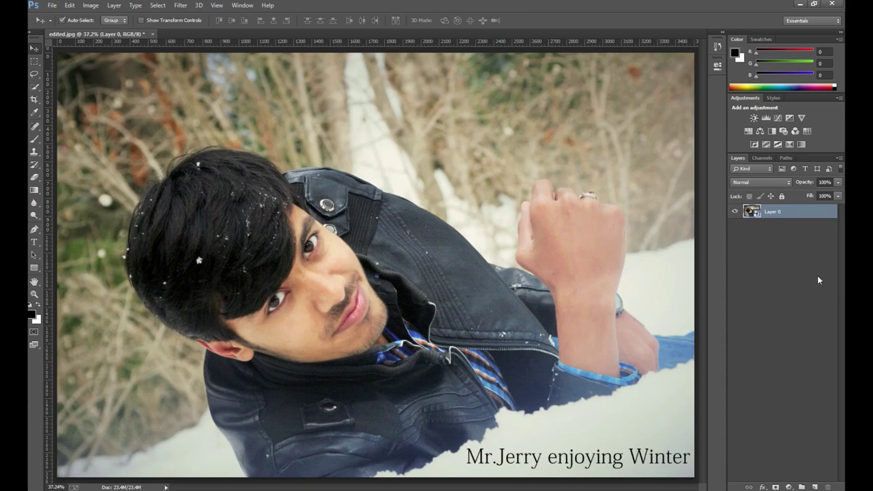
pyautogui.click(789, 486)
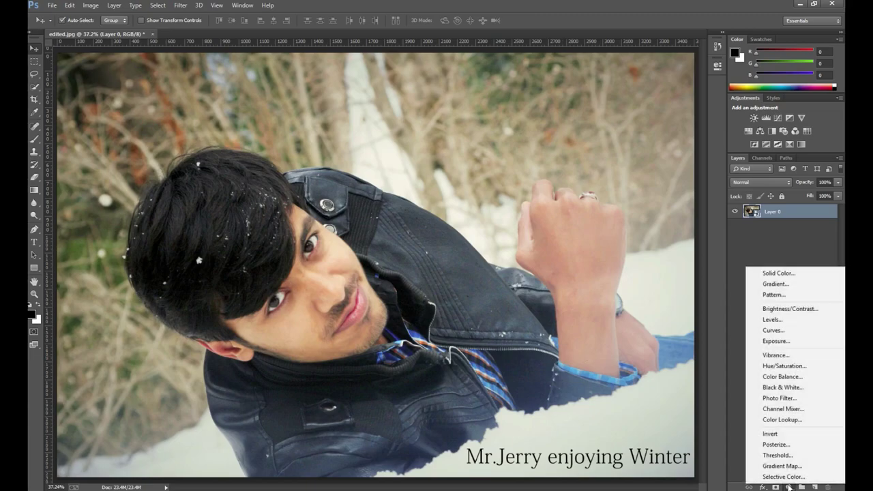
pyautogui.click(794, 295)
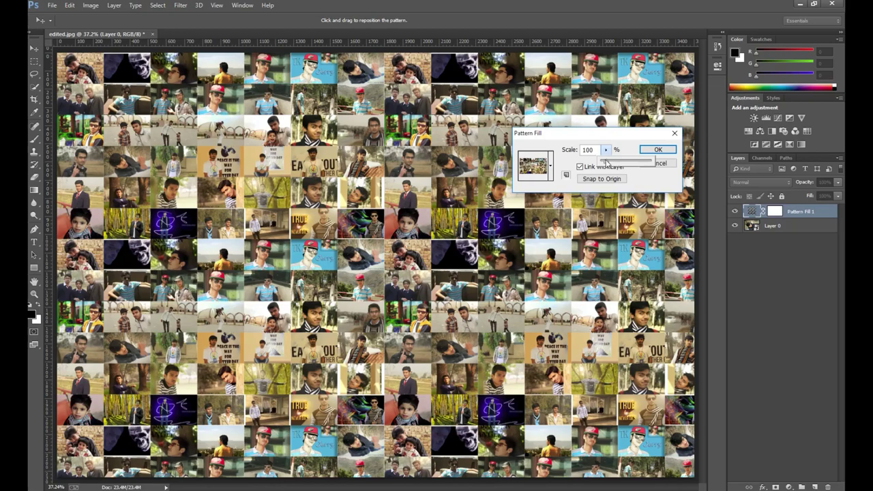
pyautogui.doubleClick(601, 149)
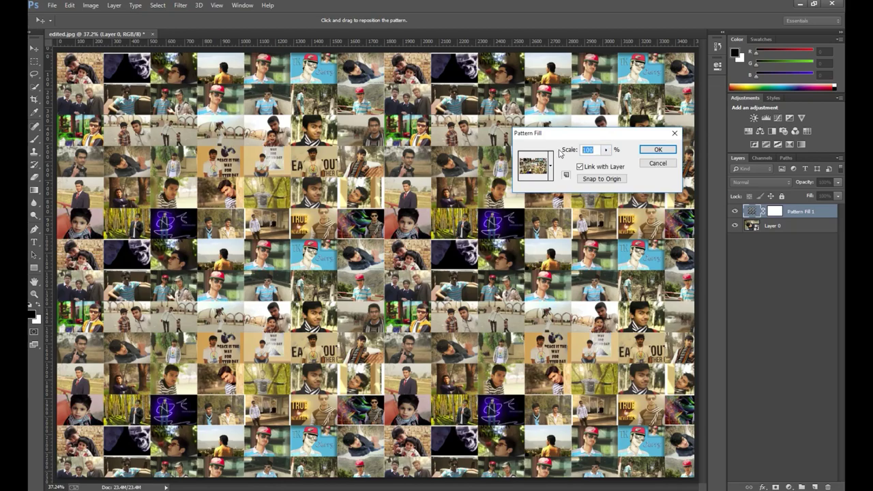
pyautogui.write('50')
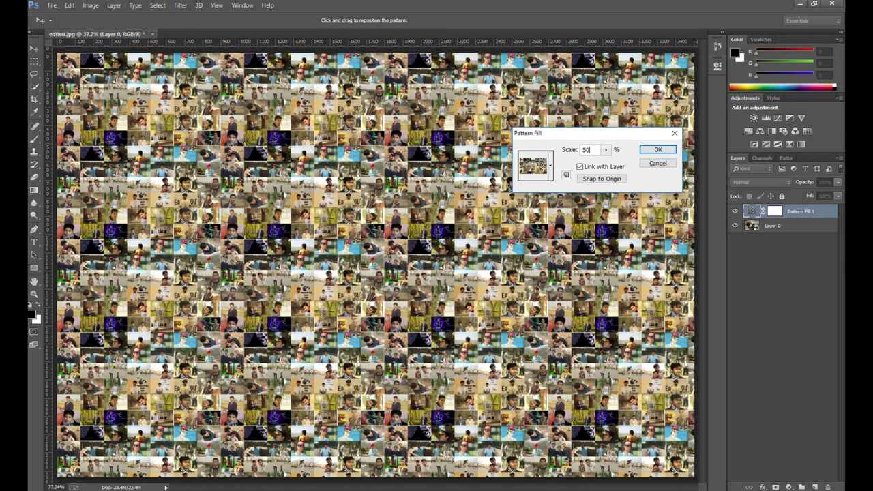
pyautogui.press('Escape')
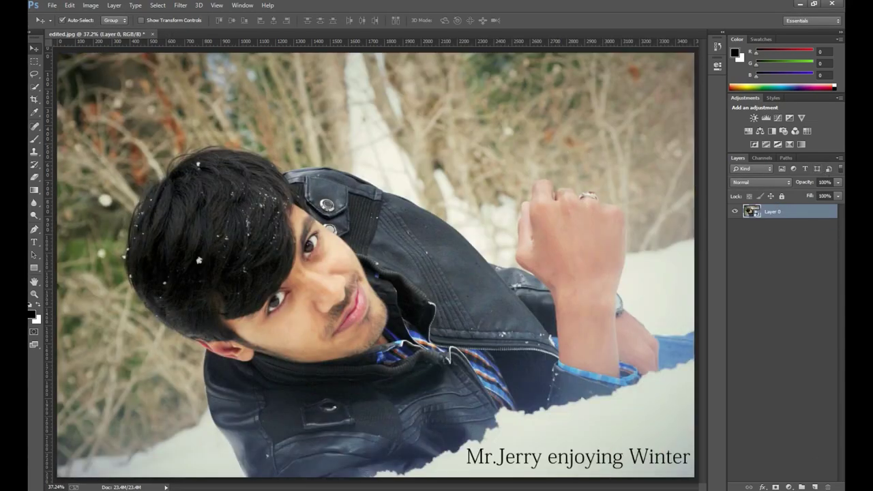
# - Add a pattern fill layer with the mosaic pattern above the portrait and try scales of 50% and 40%
pyautogui.click(790, 487)
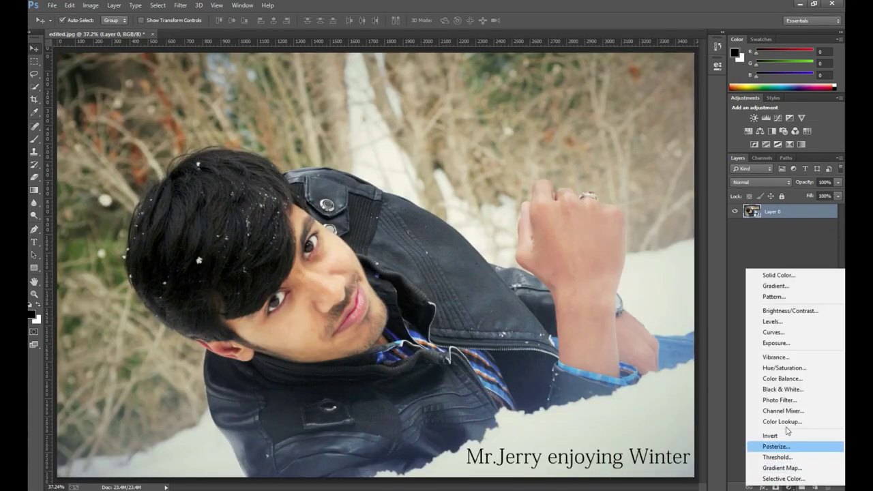
pyautogui.click(773, 296)
pyautogui.click(572, 149)
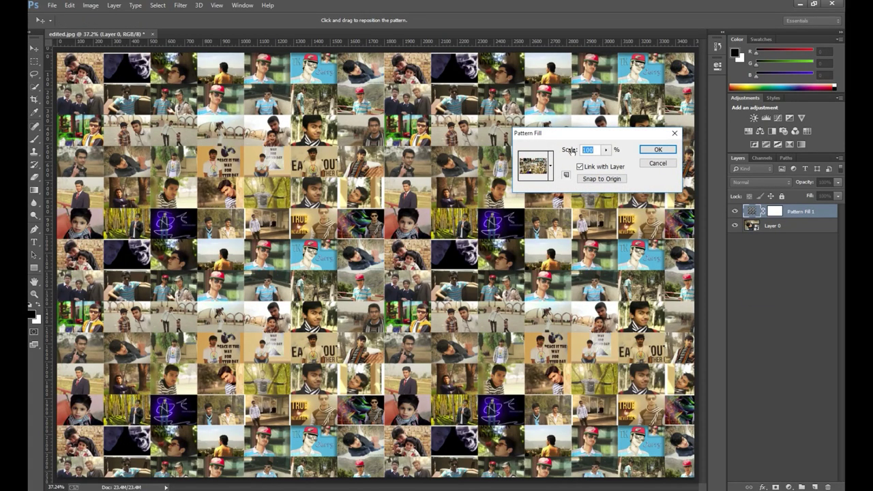
pyautogui.write('40')
pyautogui.press('BackSpace')
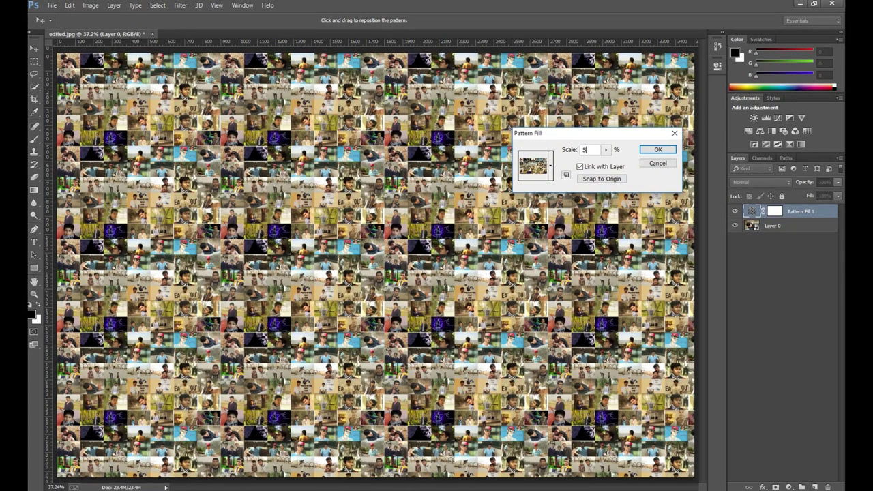
pyautogui.write('0')
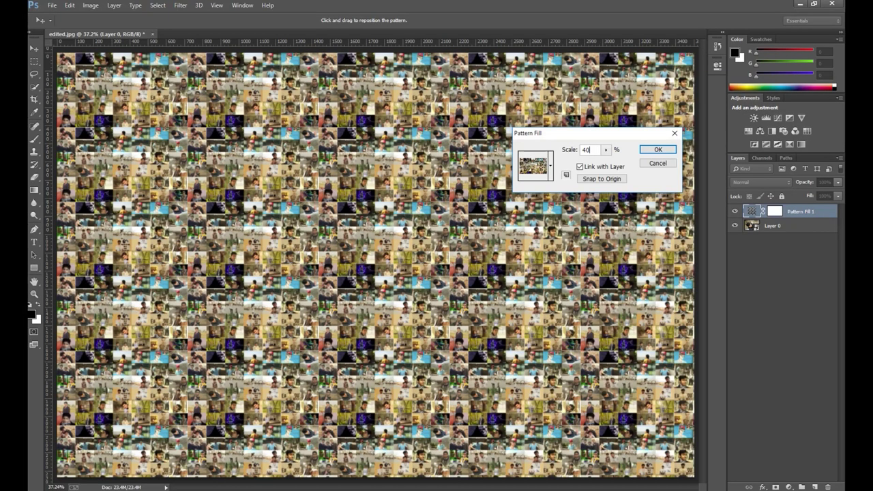
# - Set the pattern fill's scale to 60% after comparing it with 100%, and apply the fill
pyautogui.press('BackSpace')
pyautogui.press('BackSpace')
pyautogui.write('60')
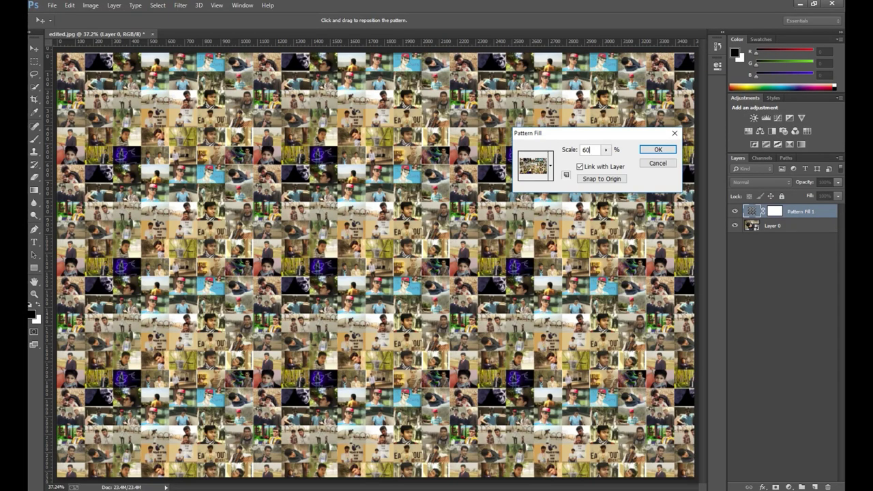
pyautogui.press('BackSpace')
pyautogui.press('BackSpace')
pyautogui.write('100')
pyautogui.press('BackSpace')
pyautogui.press('BackSpace')
pyautogui.write('60')
pyautogui.click(648, 150)
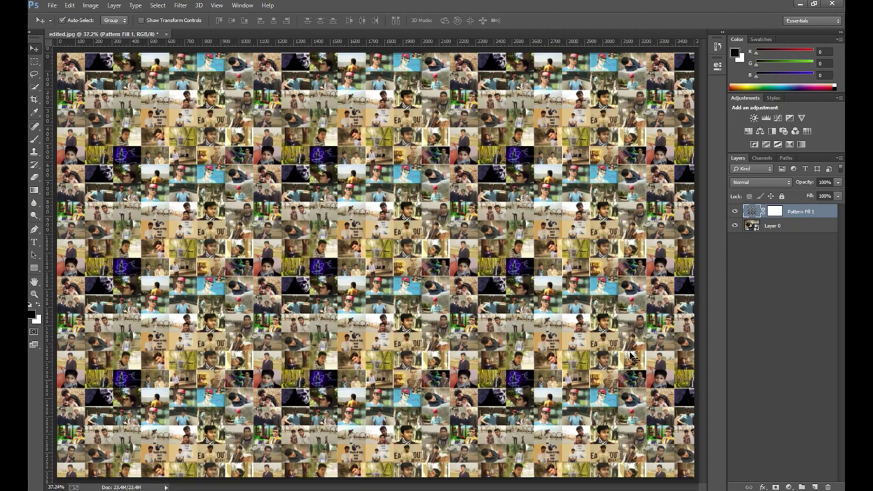
# - Compare the portrait with and without the pattern fill layer, and set that layer's blend mode to Overlay
pyautogui.click(735, 211)
pyautogui.click(735, 211)
pyautogui.click(775, 212)
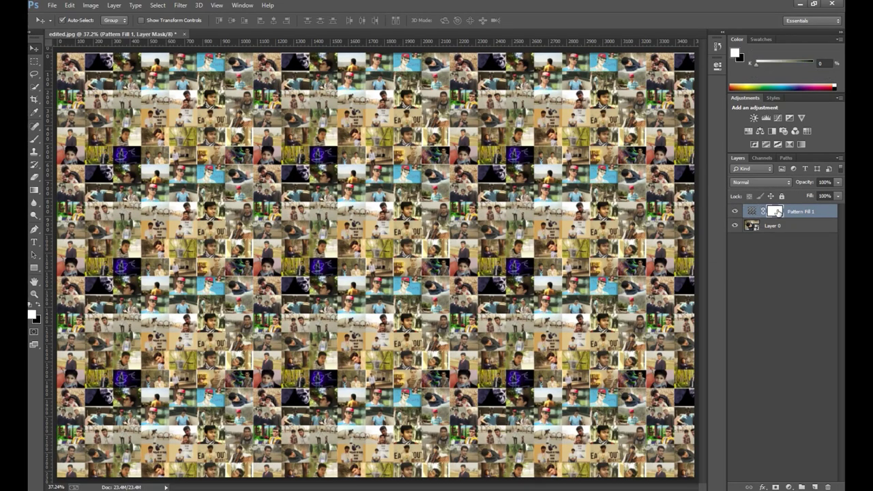
pyautogui.click(751, 183)
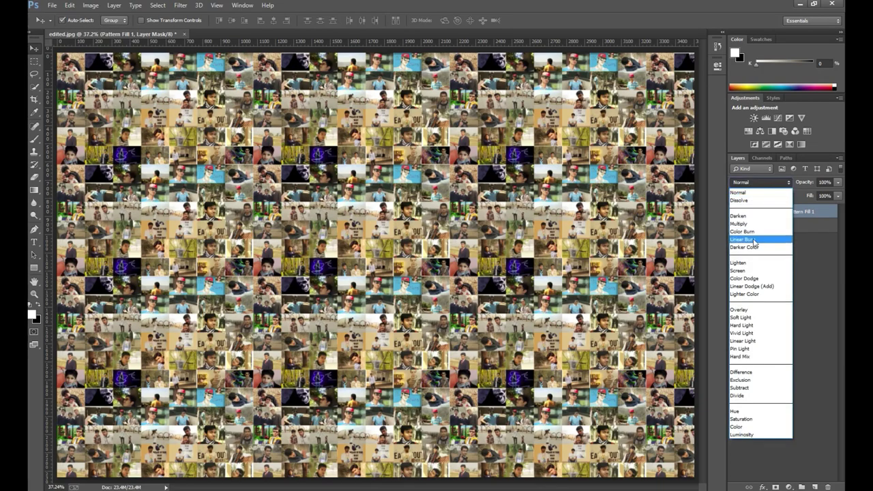
pyautogui.click(741, 311)
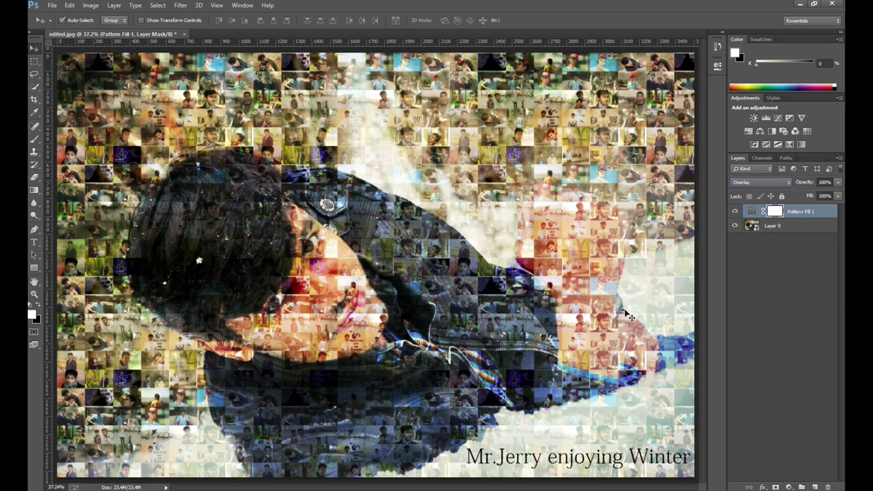
# - Start a Shadows/Highlights adjustment on Layer 0 with shadows amount 7%, tonal width 57% and radius 47 px
pyautogui.click(795, 227)
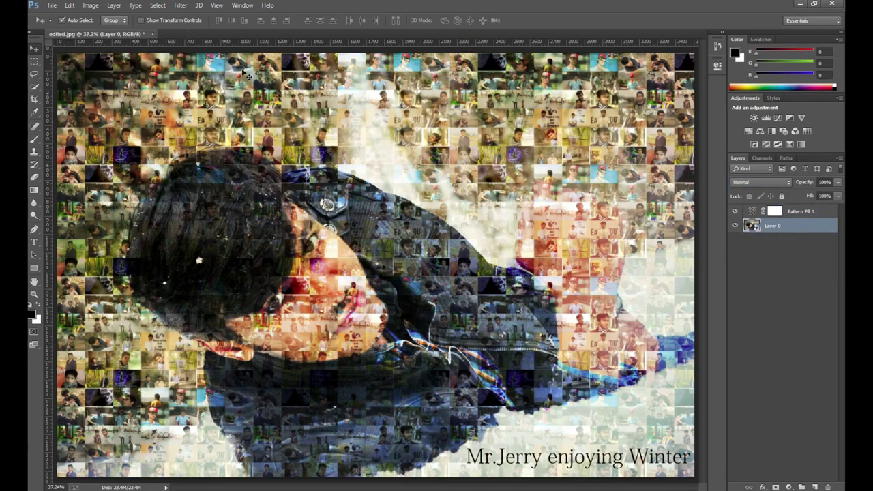
pyautogui.click(91, 5)
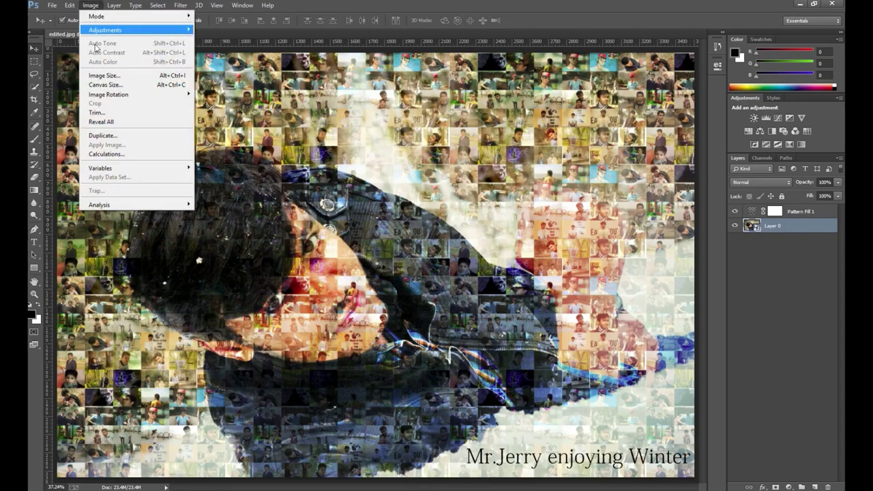
pyautogui.moveTo(167, 31)
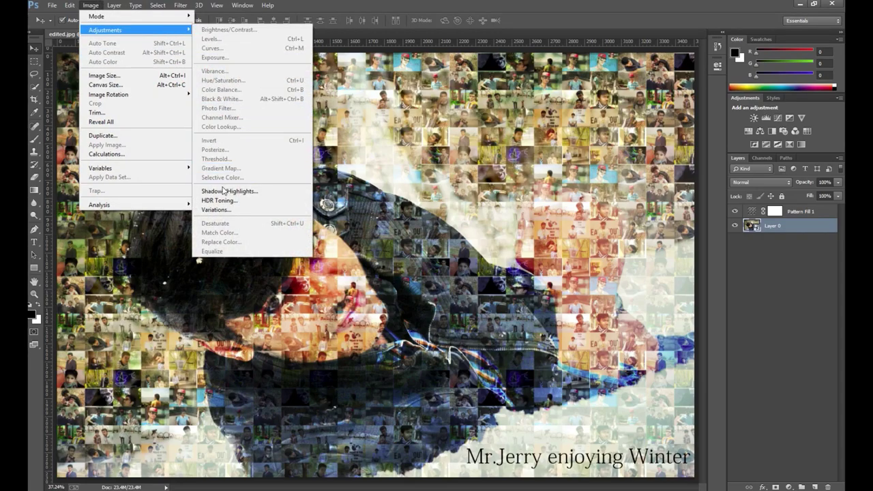
pyautogui.click(275, 195)
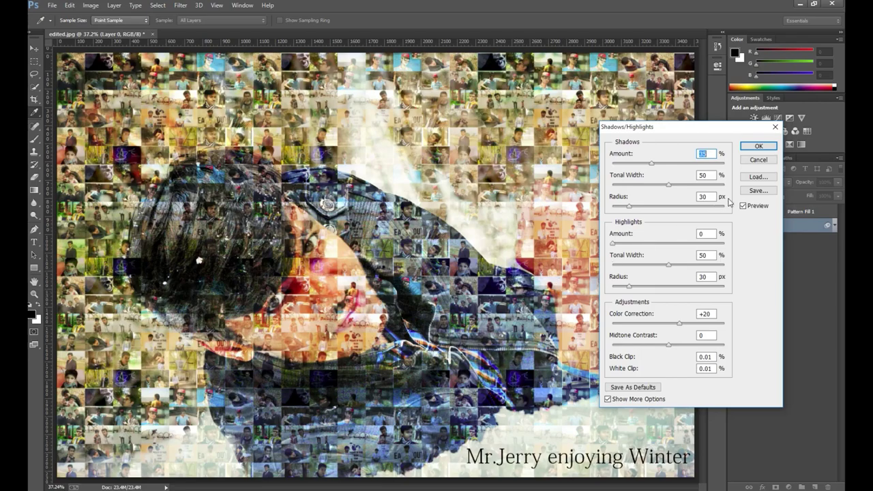
pyautogui.moveTo(643, 165); pyautogui.dragTo(695, 170)
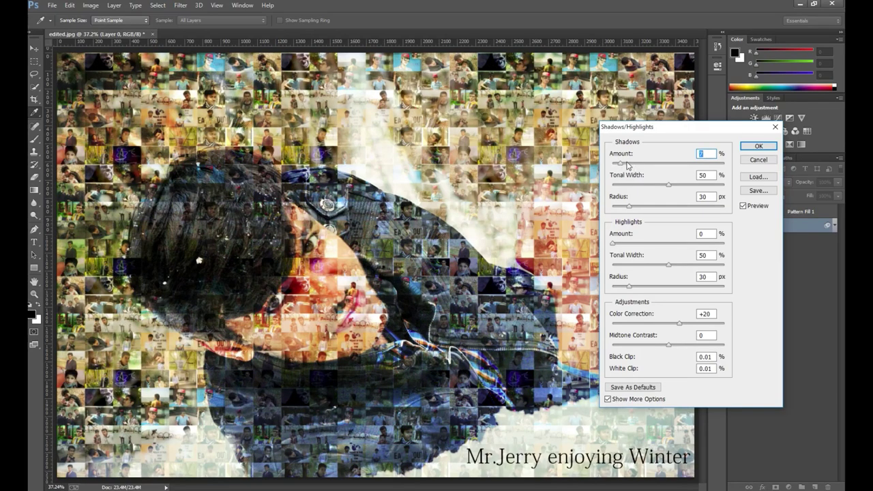
pyautogui.moveTo(649, 185); pyautogui.dragTo(639, 212)
# - Set the highlights amount to 7%, tonal width to 8% and radius to 115 px
pyautogui.click(628, 244)
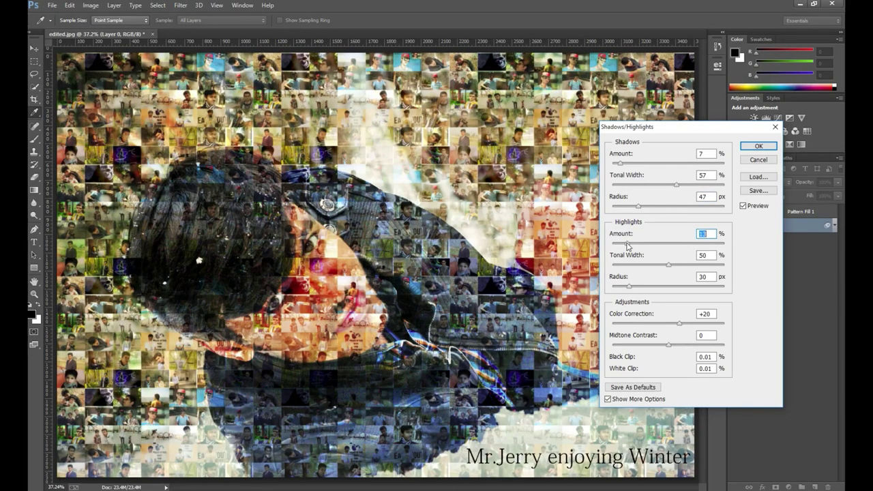
pyautogui.moveTo(627, 244); pyautogui.dragTo(743, 243)
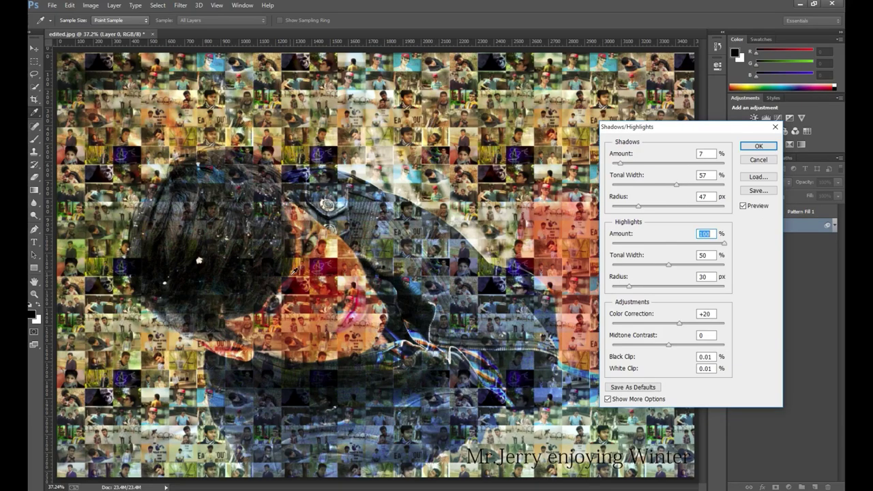
pyautogui.click(624, 244)
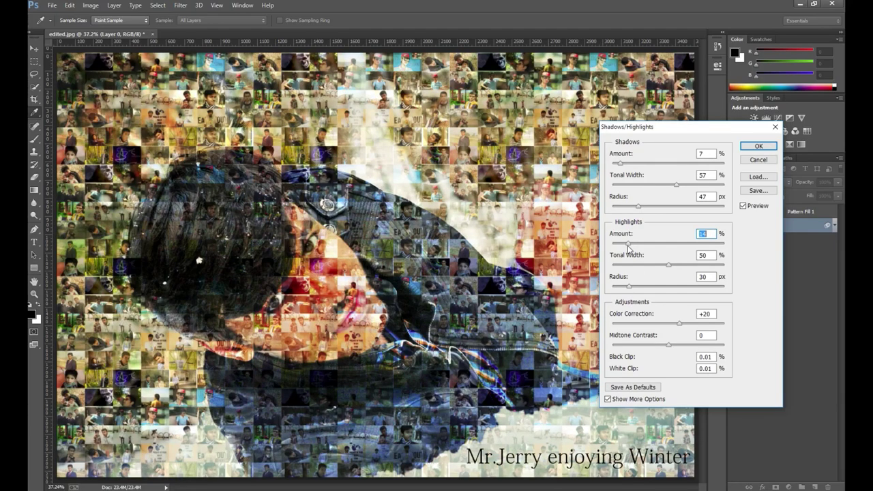
pyautogui.moveTo(623, 247); pyautogui.dragTo(621, 249)
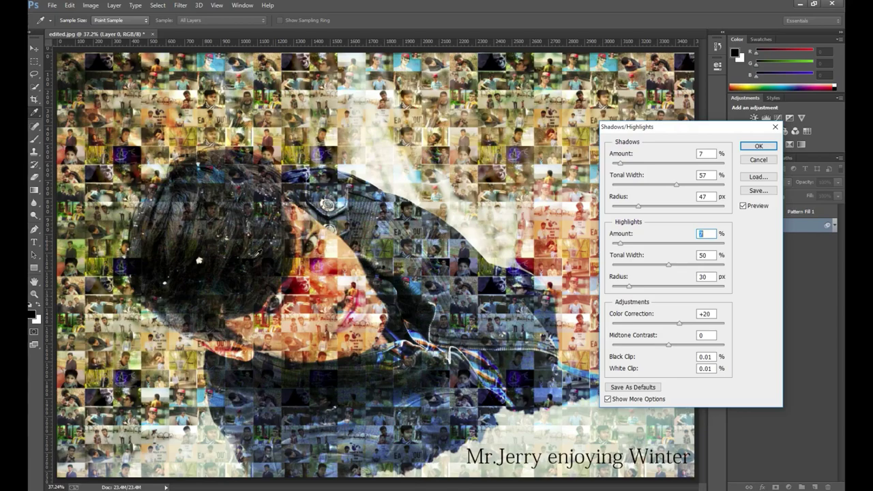
pyautogui.click(634, 264)
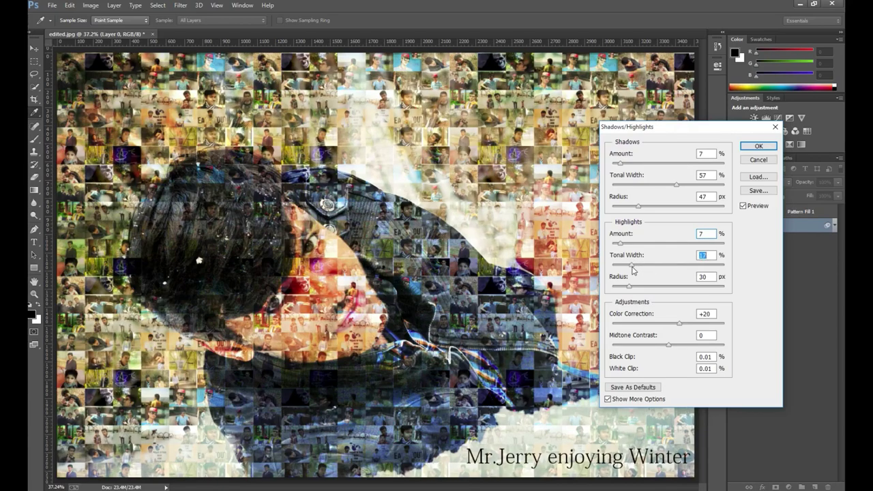
pyautogui.moveTo(633, 271); pyautogui.dragTo(623, 272)
pyautogui.moveTo(636, 290); pyautogui.dragTo(673, 292)
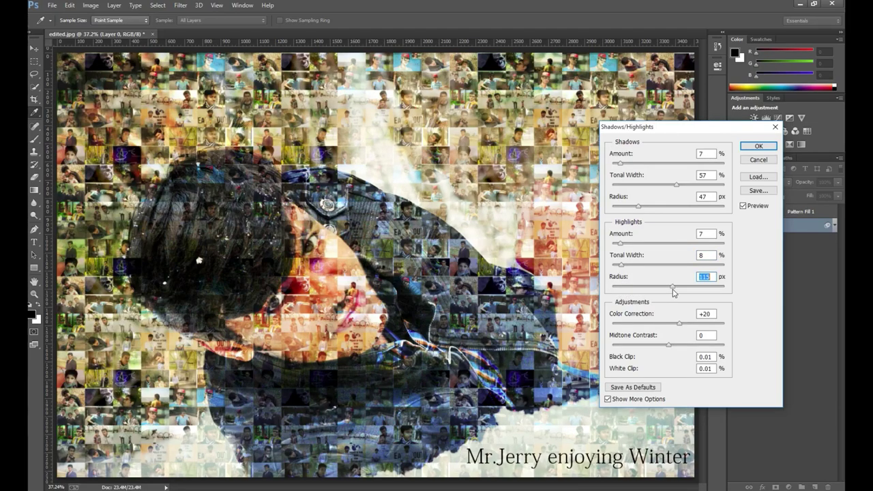
# - Try different color correction strengths for the portrait and set the value to +14
pyautogui.click(643, 324)
pyautogui.moveTo(642, 324); pyautogui.dragTo(713, 325)
pyautogui.click(621, 324)
pyautogui.click(669, 325)
# - Try low and high midtone contrast, set it to +21 and apply the Shadows/Highlights adjustment
pyautogui.click(632, 346)
pyautogui.moveTo(635, 350); pyautogui.dragTo(705, 348)
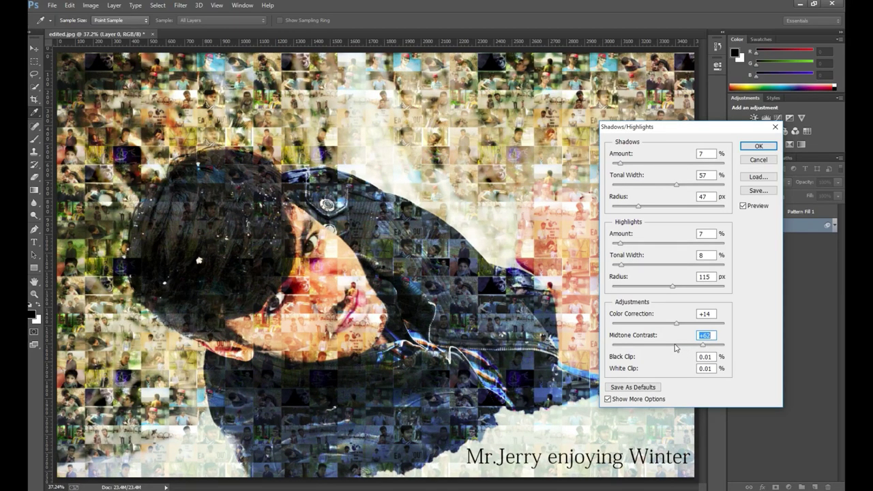
pyautogui.moveTo(703, 349); pyautogui.dragTo(763, 343)
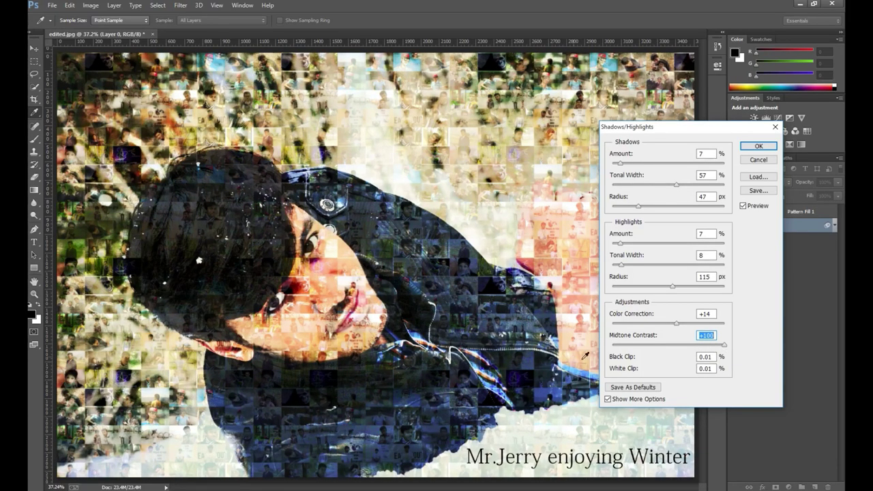
pyautogui.click(656, 346)
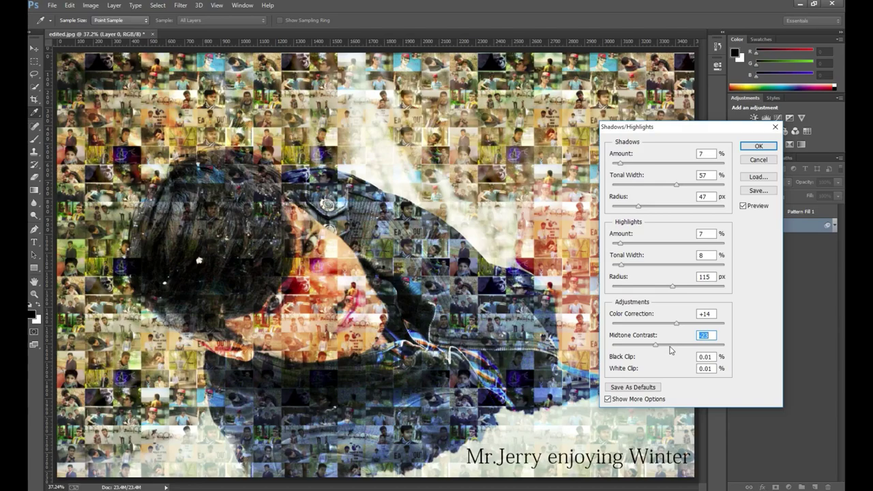
pyautogui.click(679, 350)
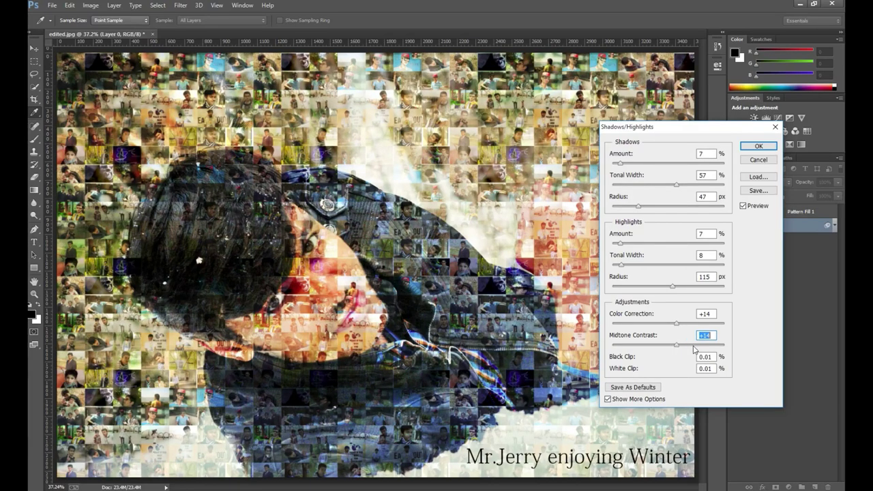
pyautogui.click(681, 346)
pyautogui.click(681, 348)
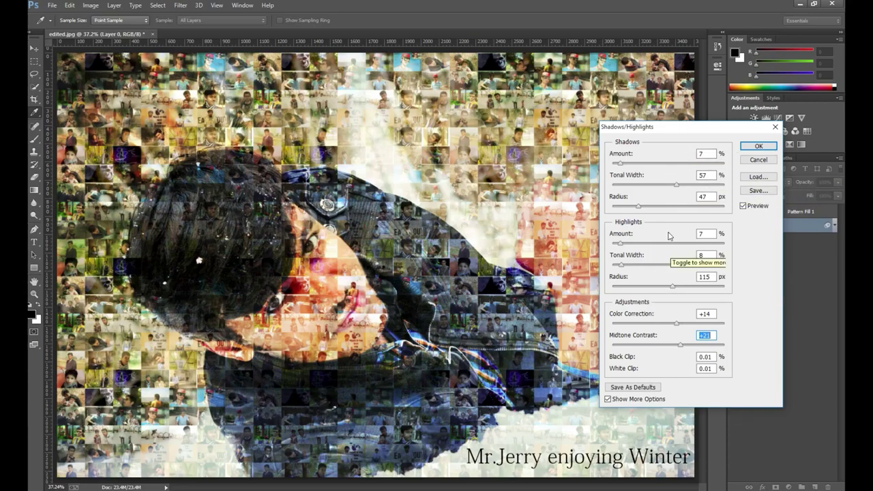
pyautogui.click(758, 145)
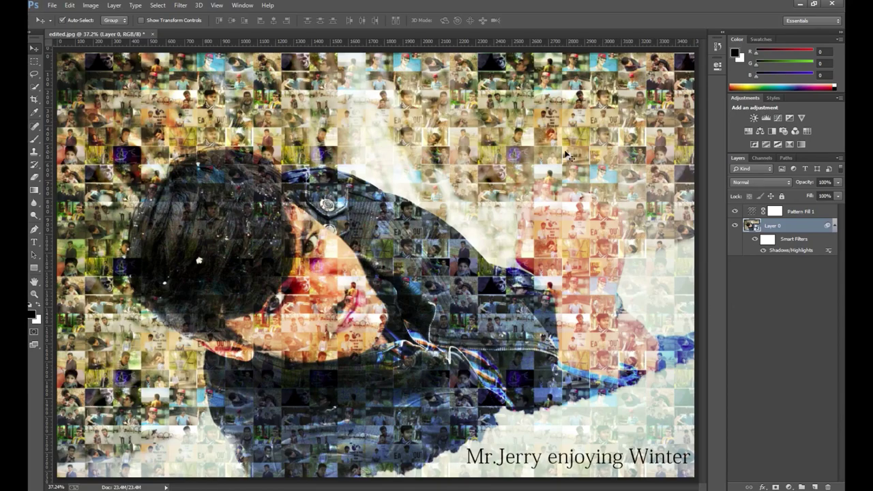
# - Reduce the opacity of Layer 0's Shadows/Highlights smart filter to about 50% in its blending options, keeping Normal mode
pyautogui.rightClick(170, 263)
pyautogui.click(787, 355)
pyautogui.doubleClick(830, 253)
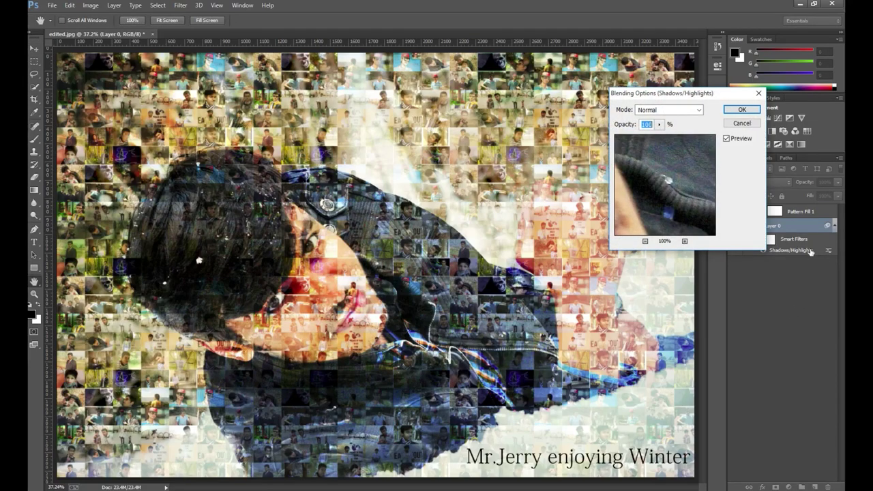
pyautogui.click(660, 125)
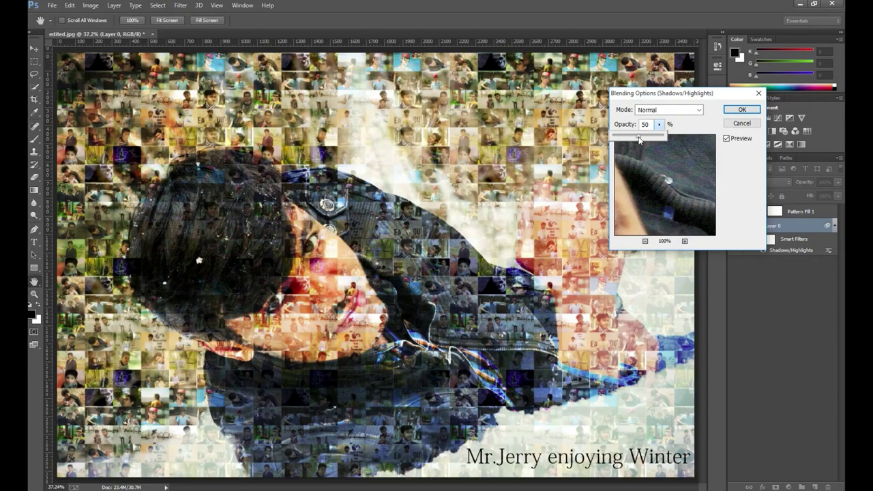
pyautogui.moveTo(639, 139)
pyautogui.mouseDown()
pyautogui.moveTo(629, 138)
pyautogui.moveTo(642, 139)
pyautogui.mouseUp()
pyautogui.click(742, 109)
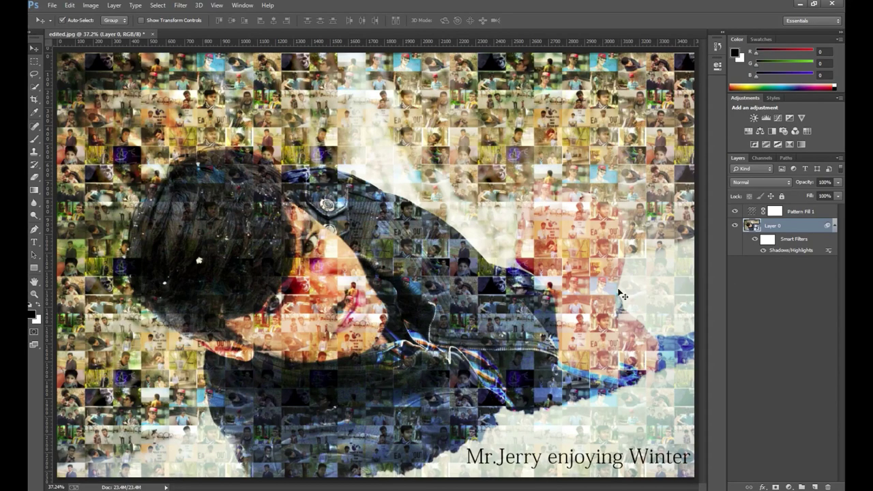